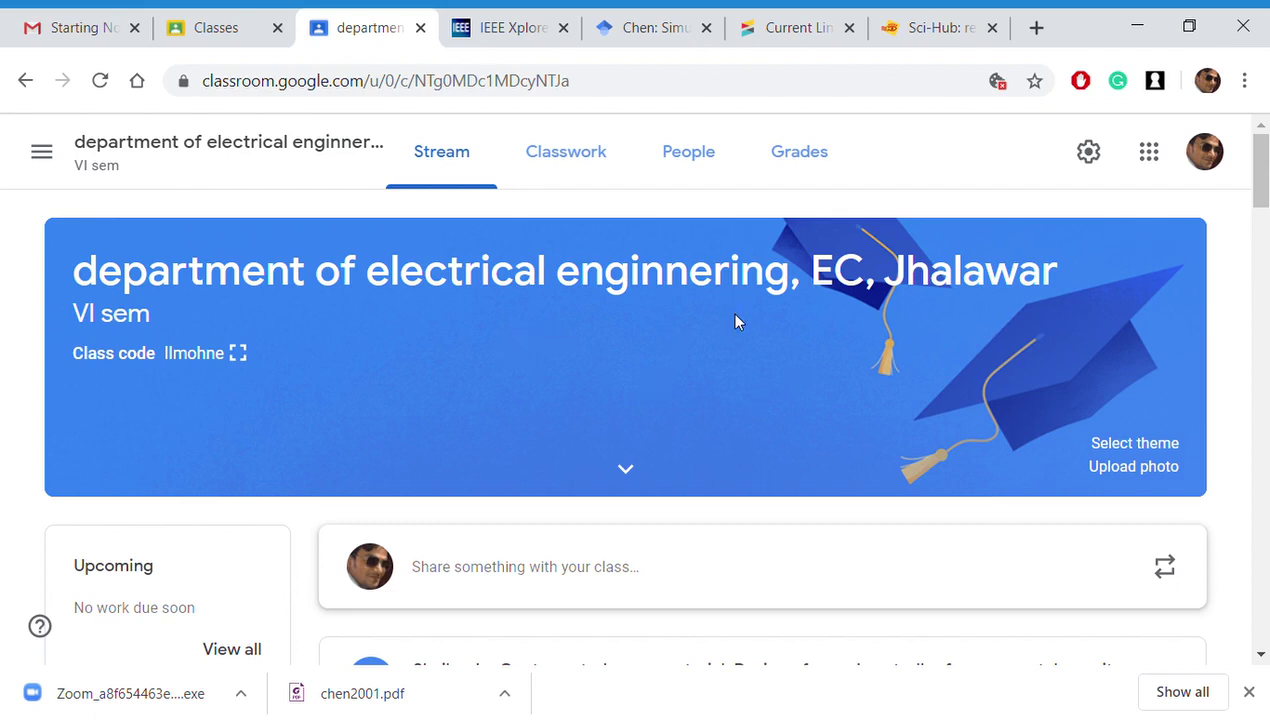
- From the electrical engineering class's Classwork page, create a new blank Assignment
left_click(574, 155)
left_click(420, 240)
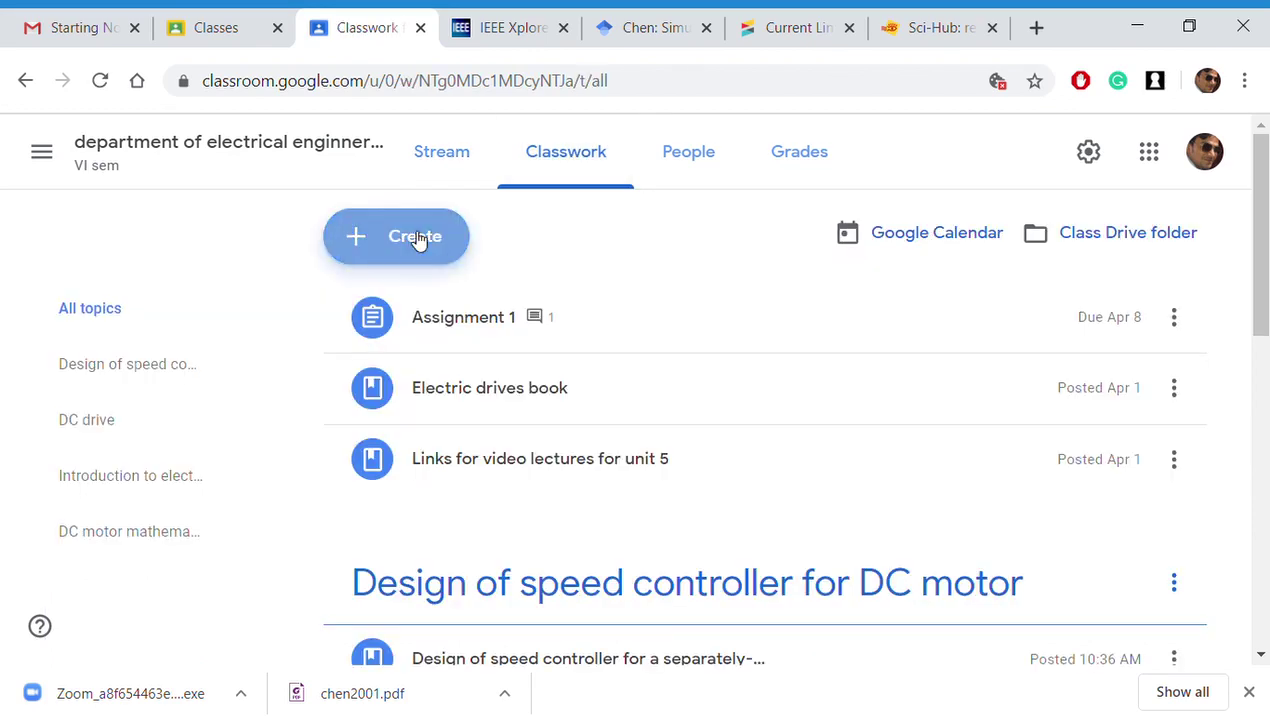
left_click(447, 305)
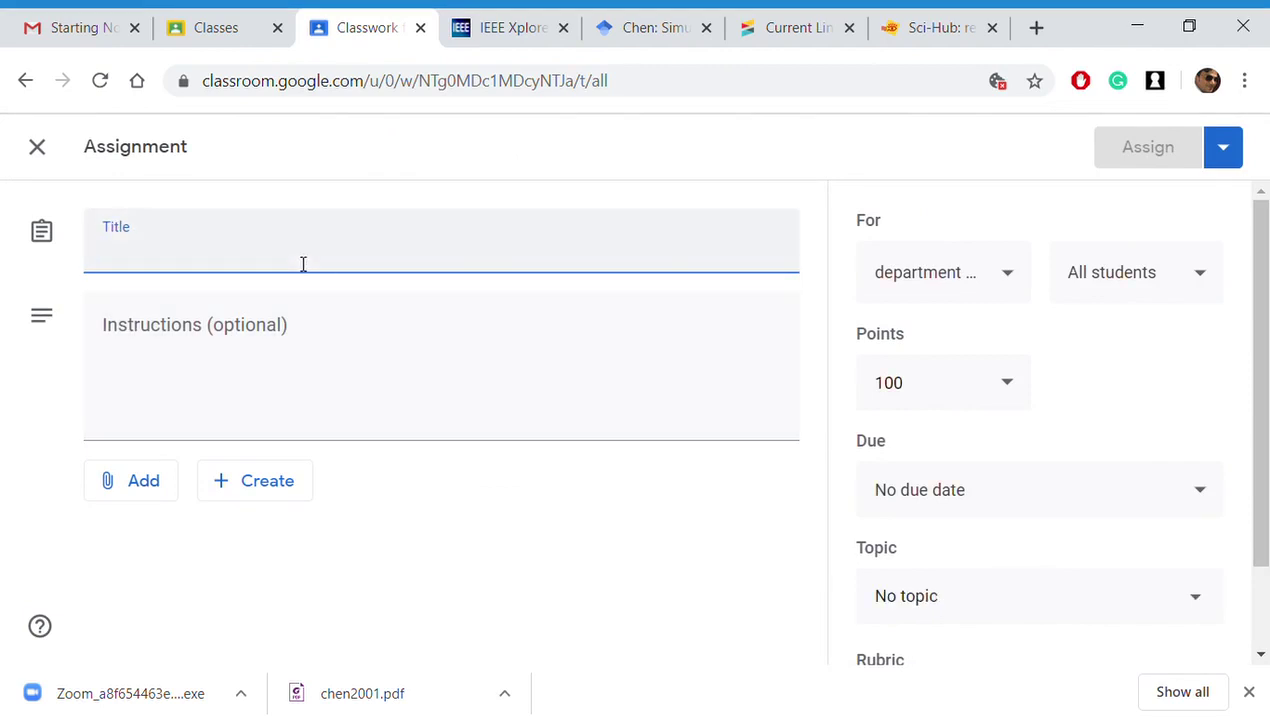
- Enter the title 'Mid term exam' and the instructions 'All the Q are compulsory'
type("Mid term exam")
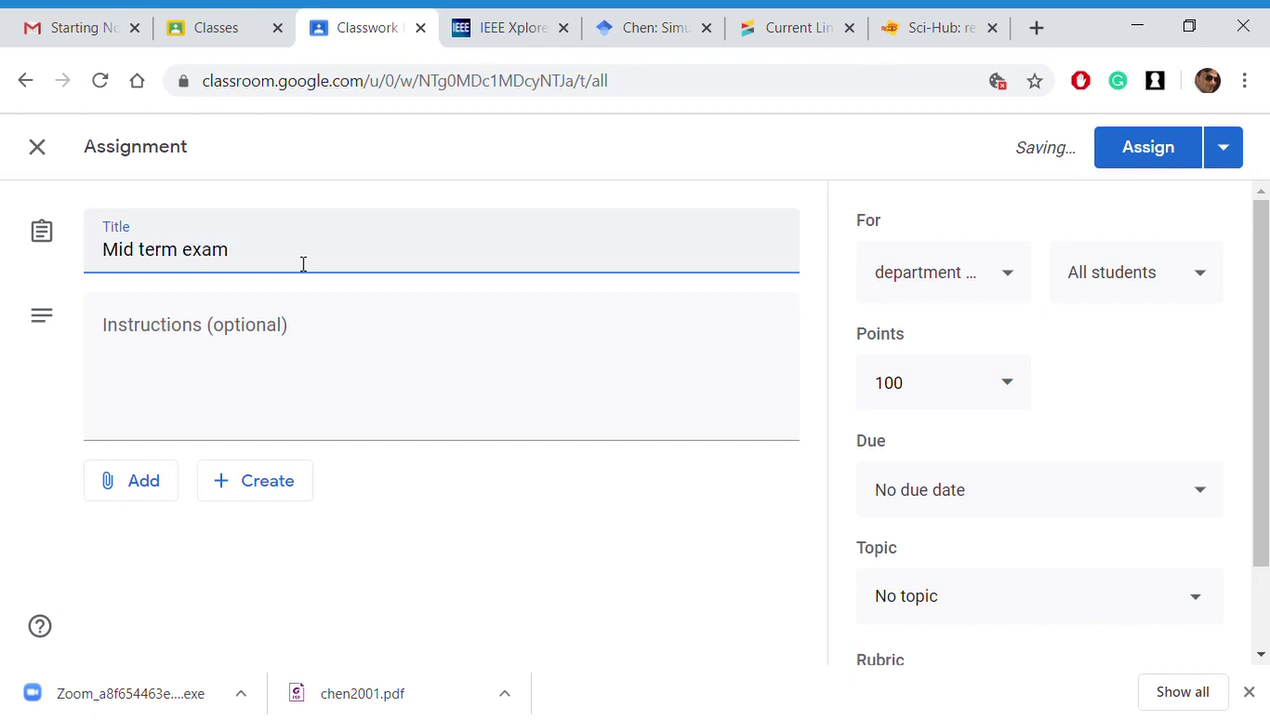
left_click(308, 335)
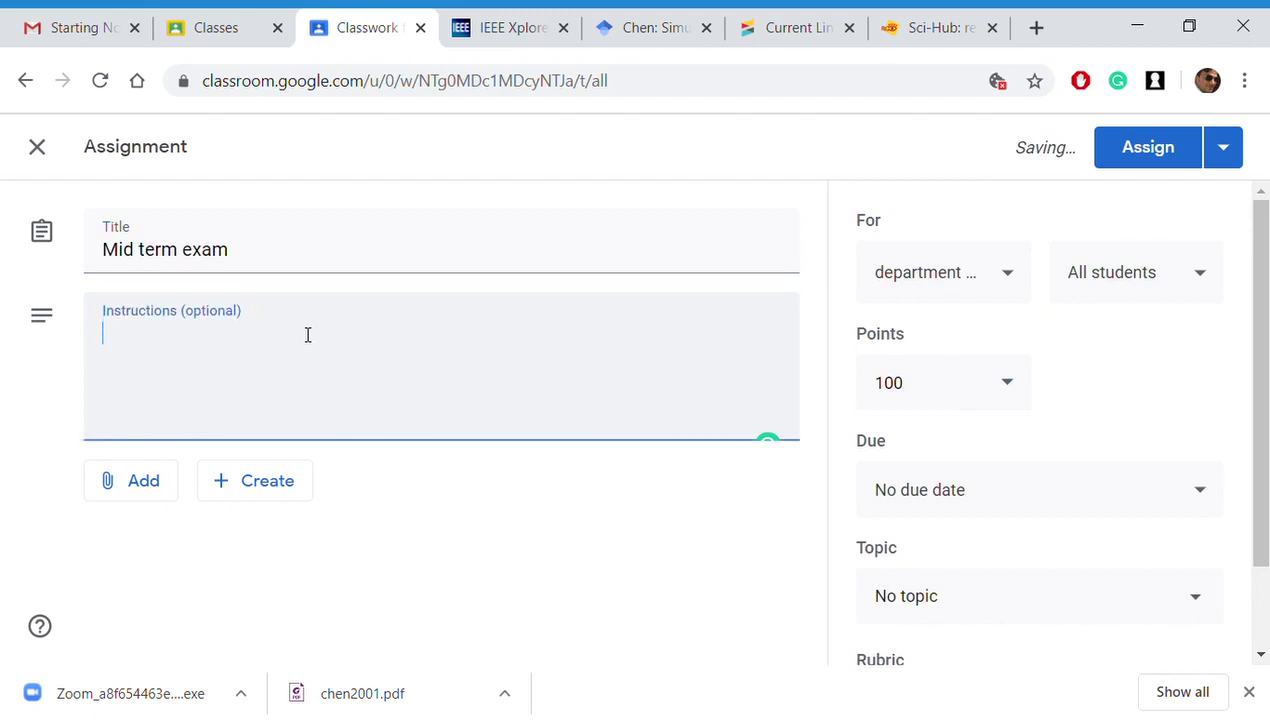
type("All the Q are")
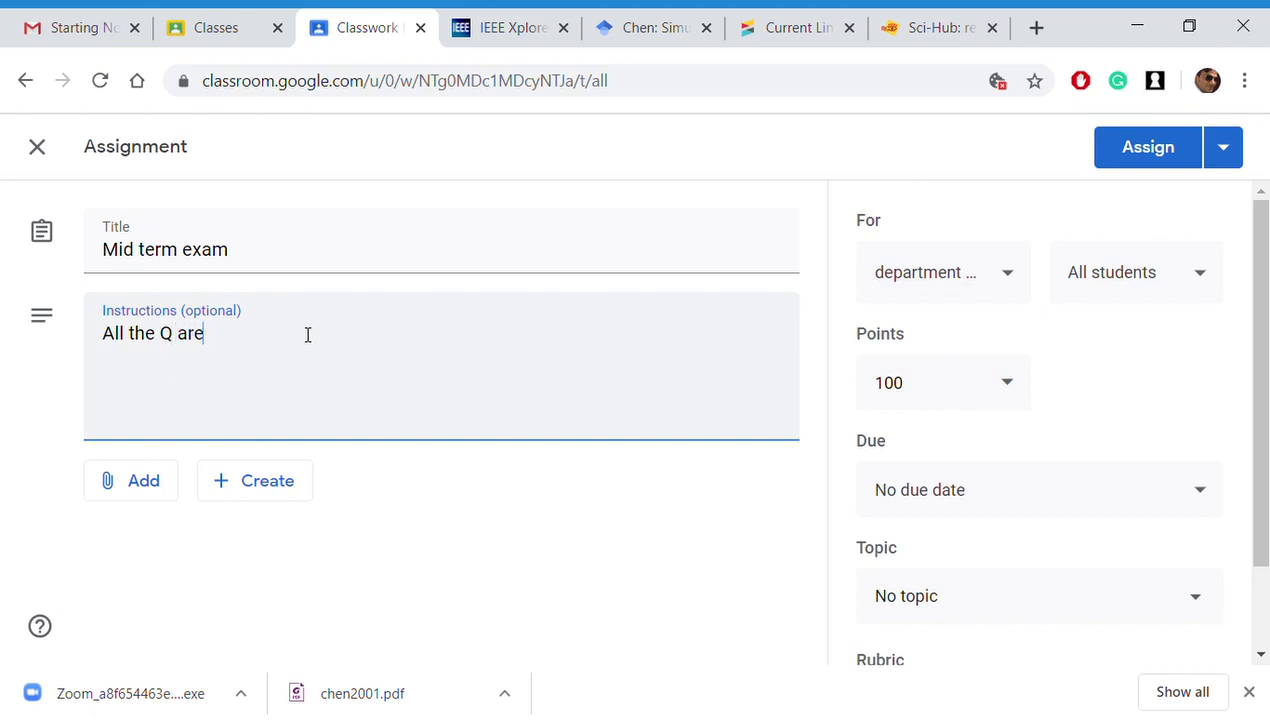
type(" comp")
left_click(139, 497)
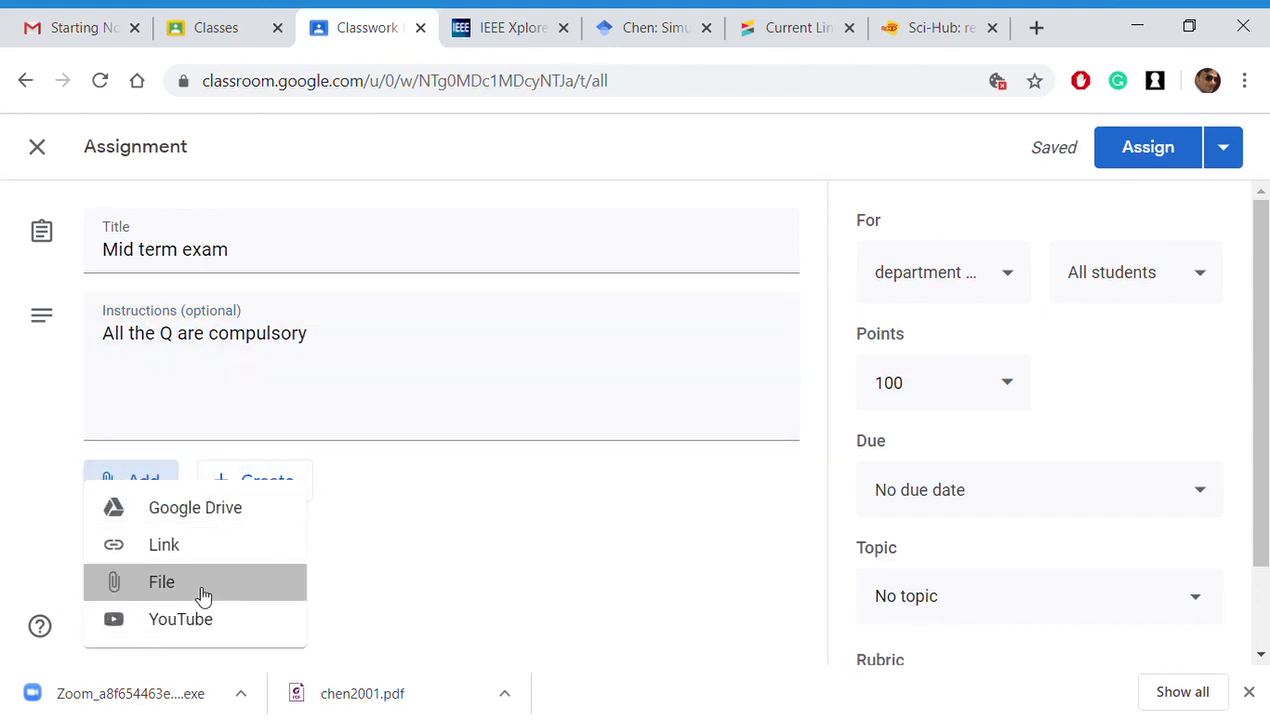
- Upload the Word file Mid sem 1.docx from the computer as an attachment
left_click(203, 596)
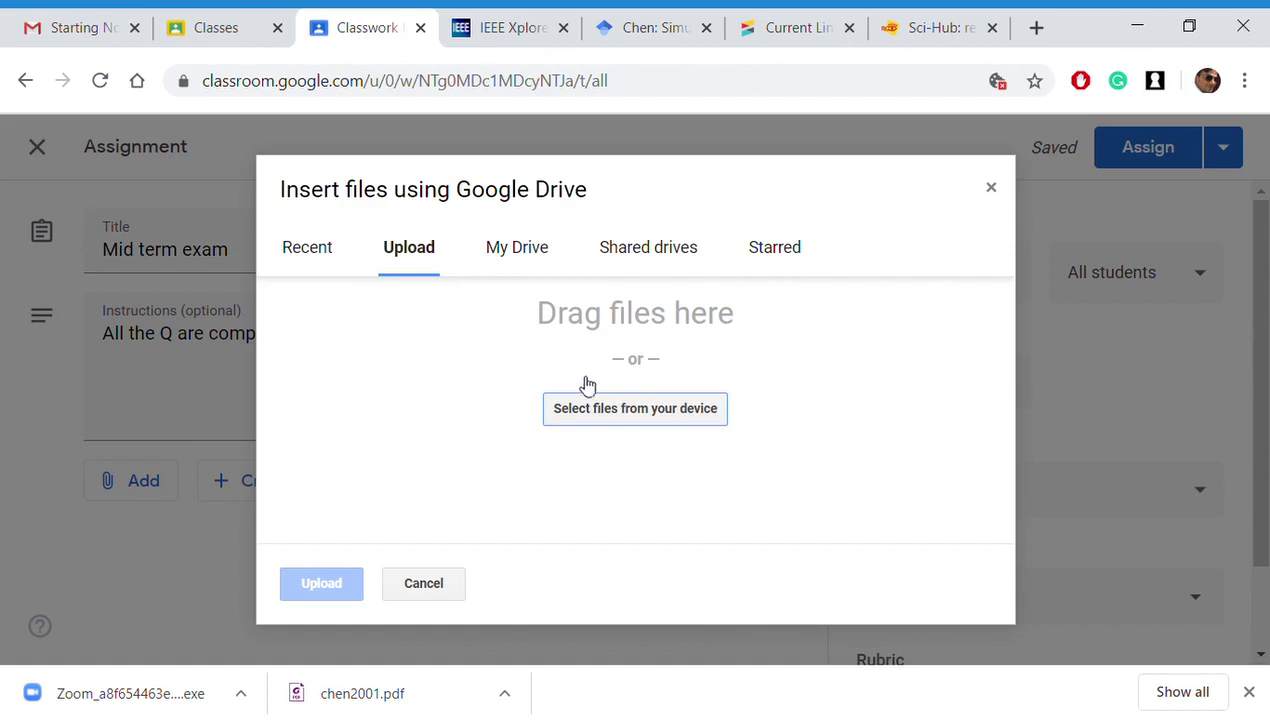
left_click(612, 414)
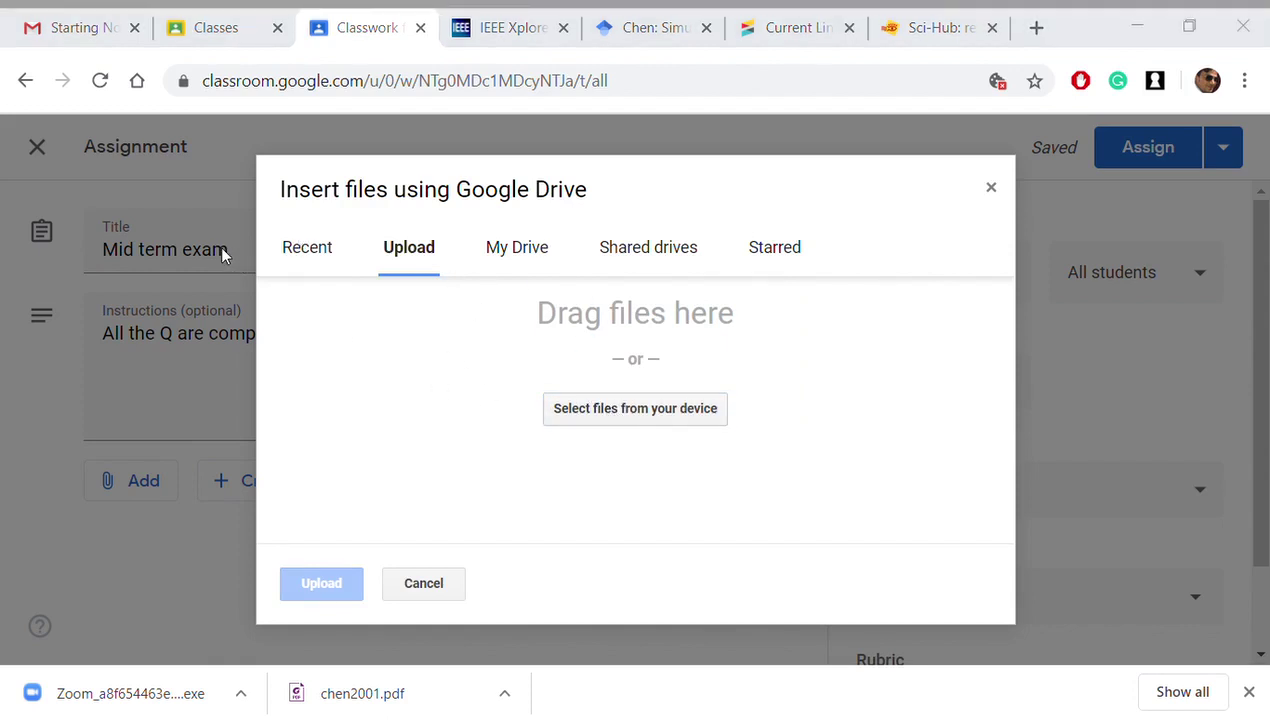
key("Escape")
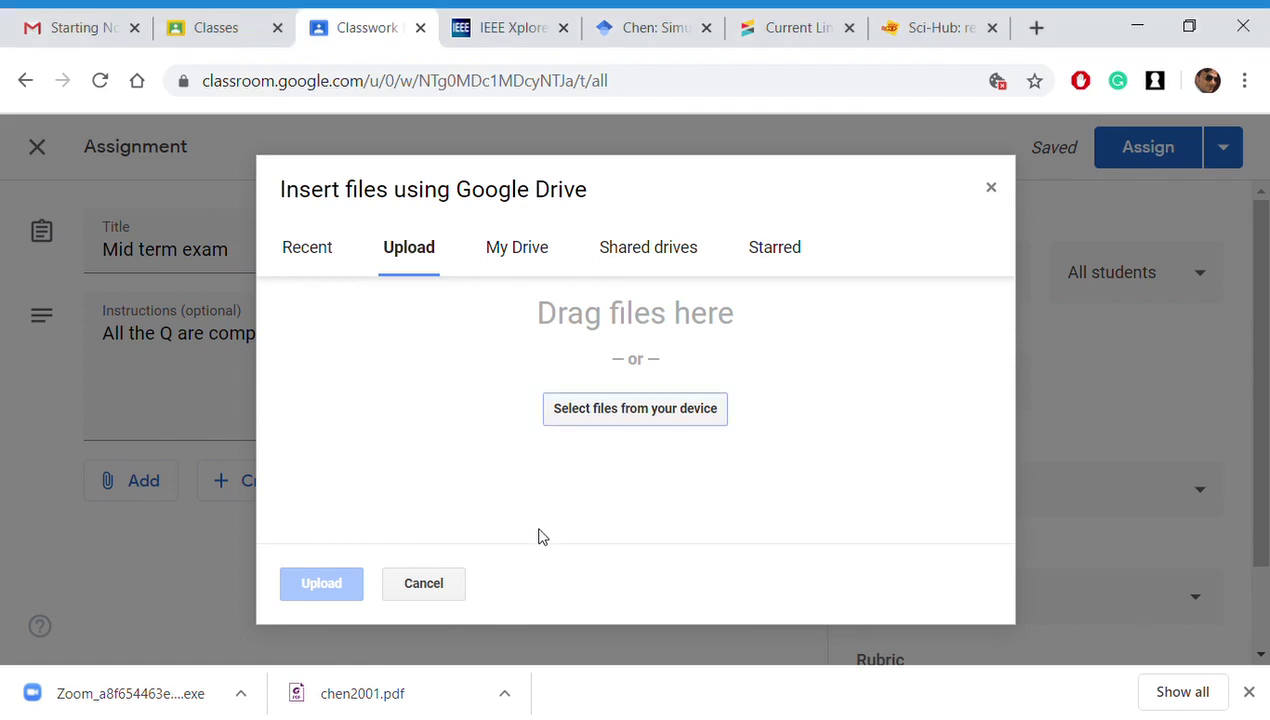
left_click(327, 588)
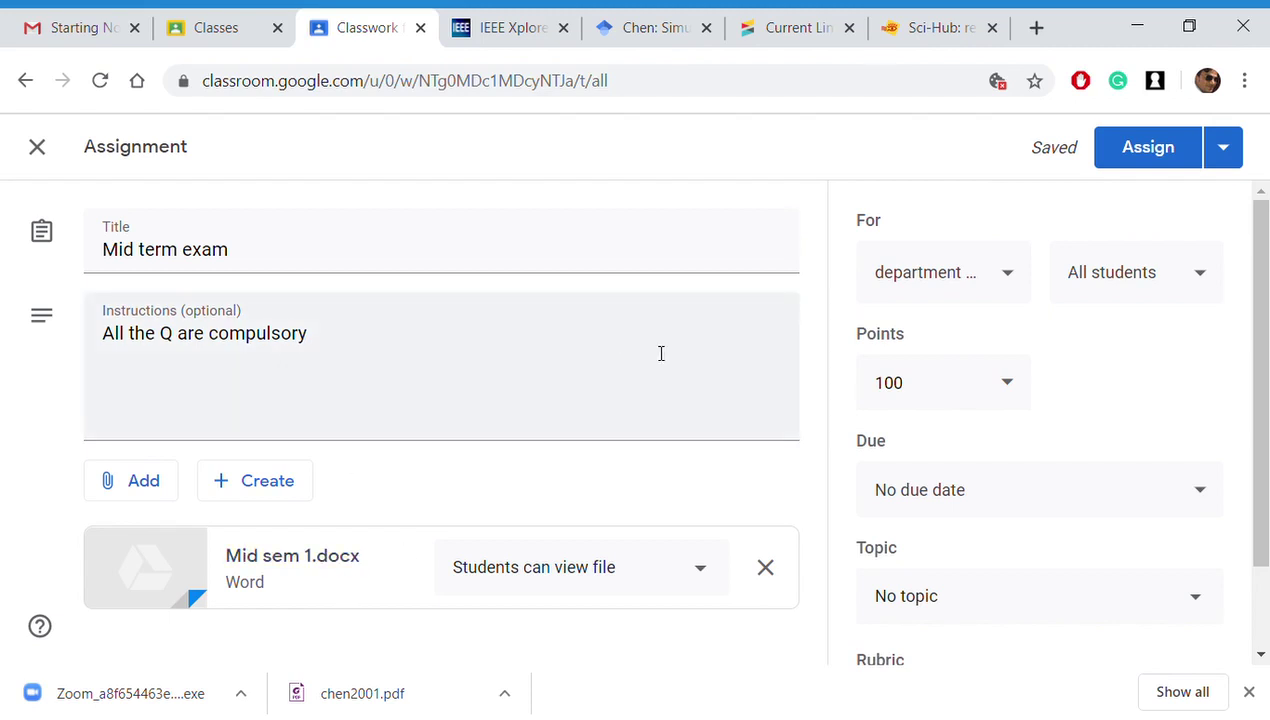
- Change the recipients from All students to a single selected student
left_click(1202, 274)
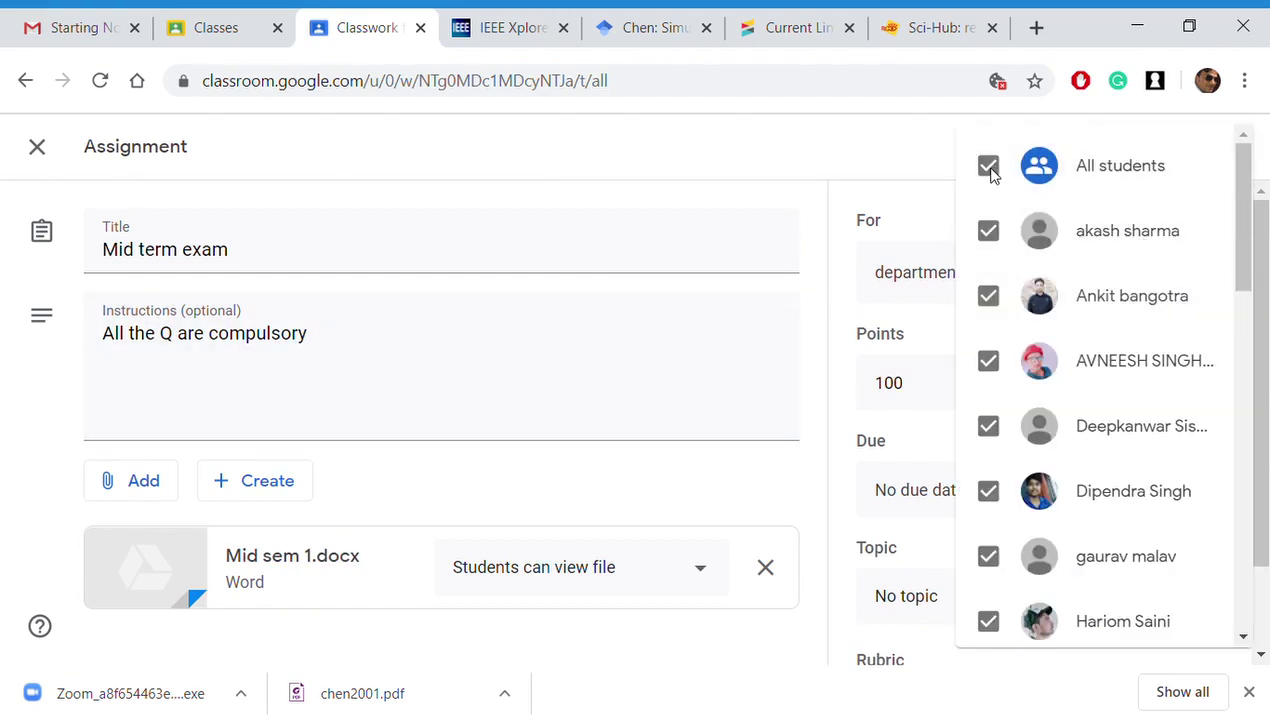
left_click(990, 168)
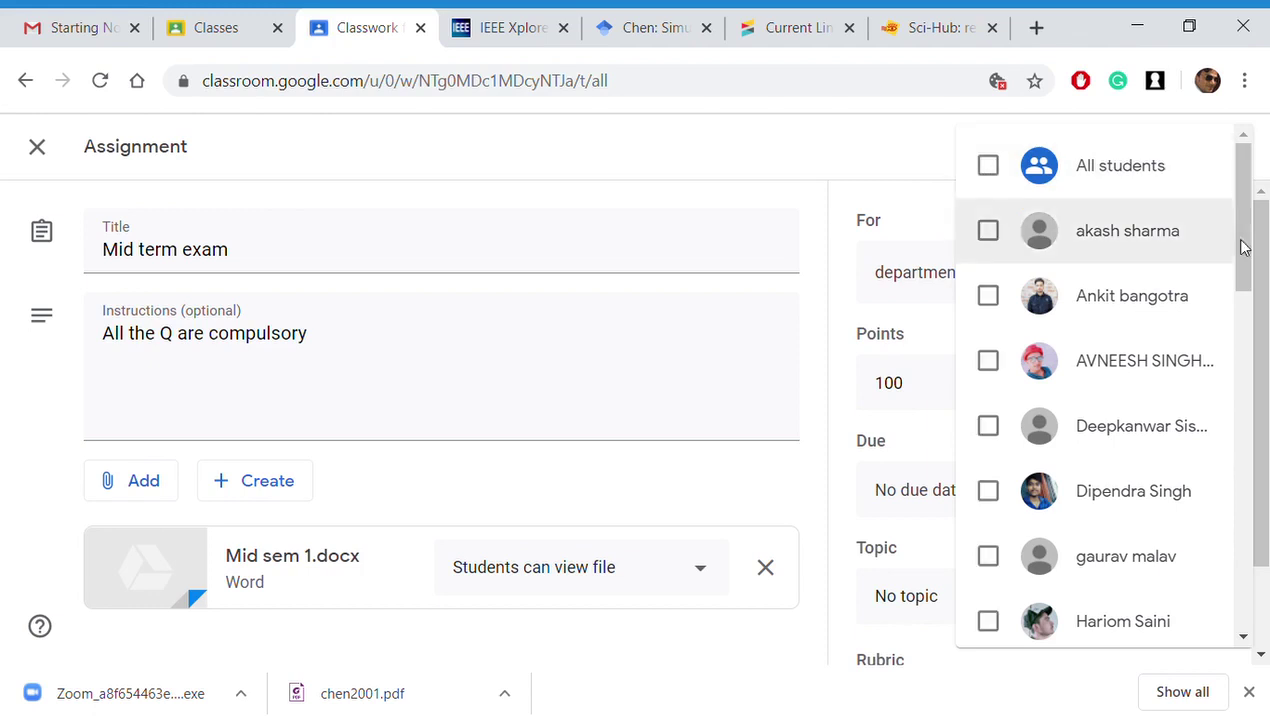
left_click_drag(1245, 250, 1247, 519)
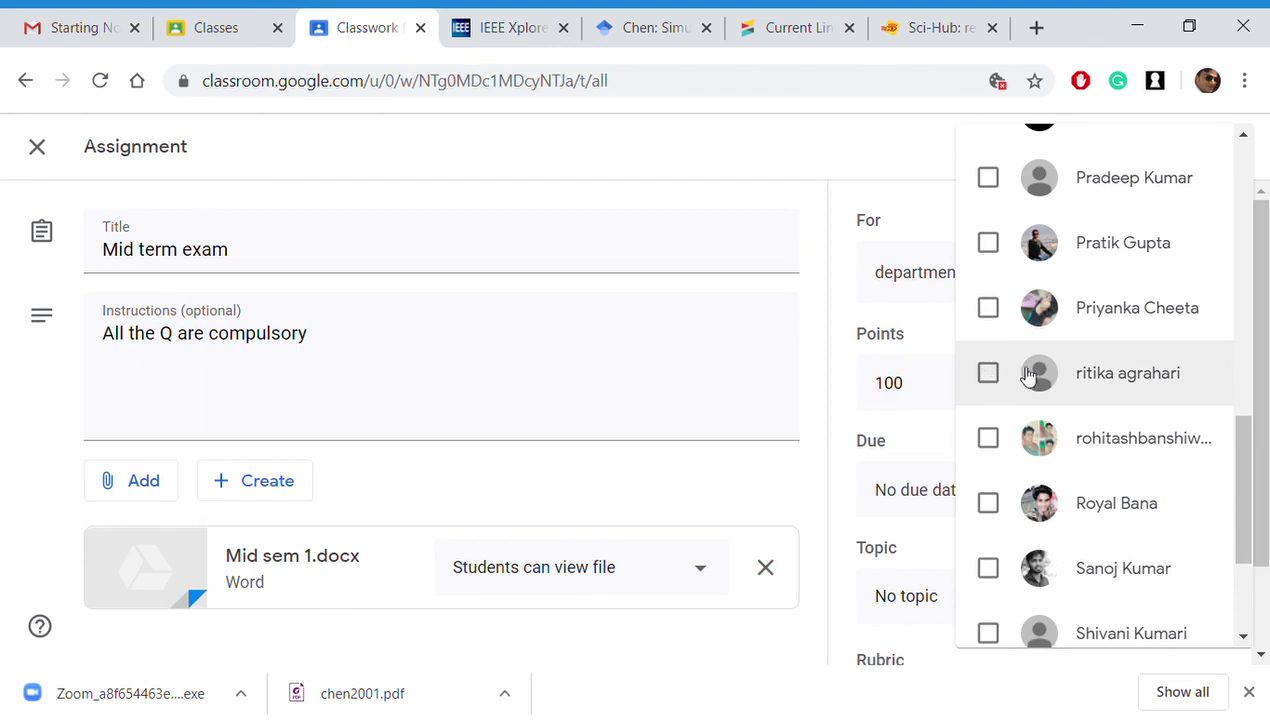
left_click(988, 373)
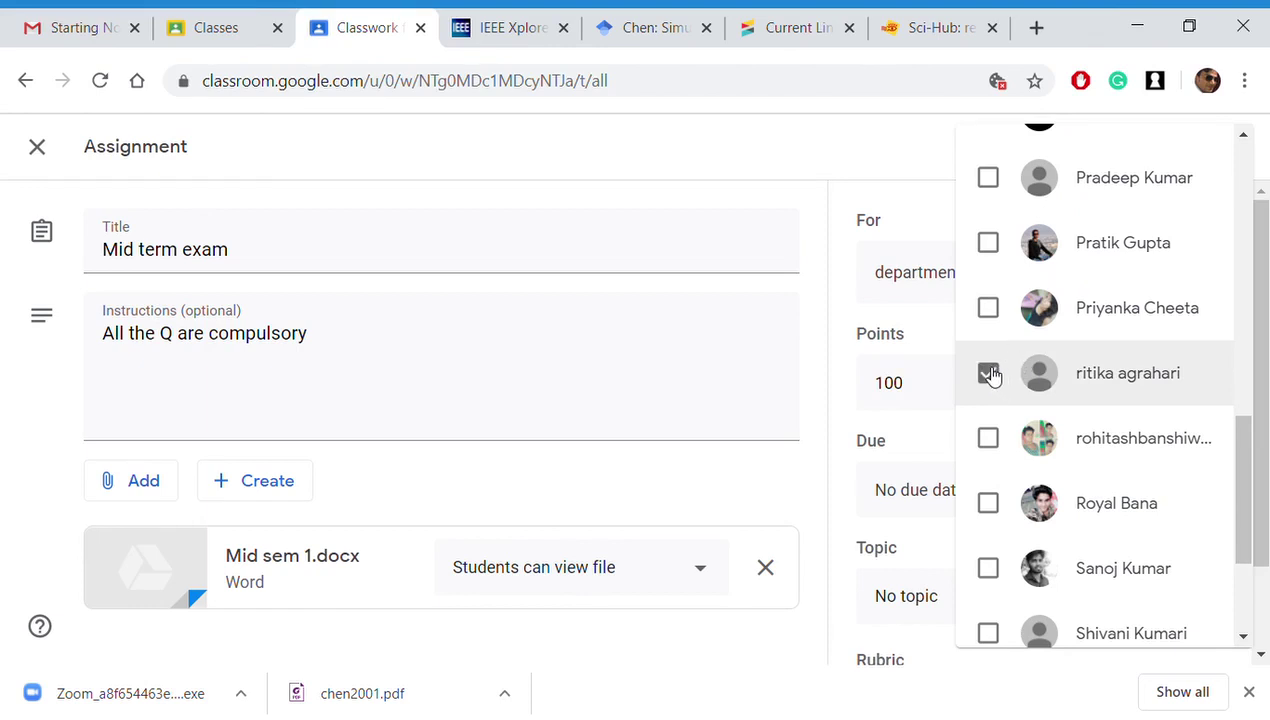
left_click(862, 155)
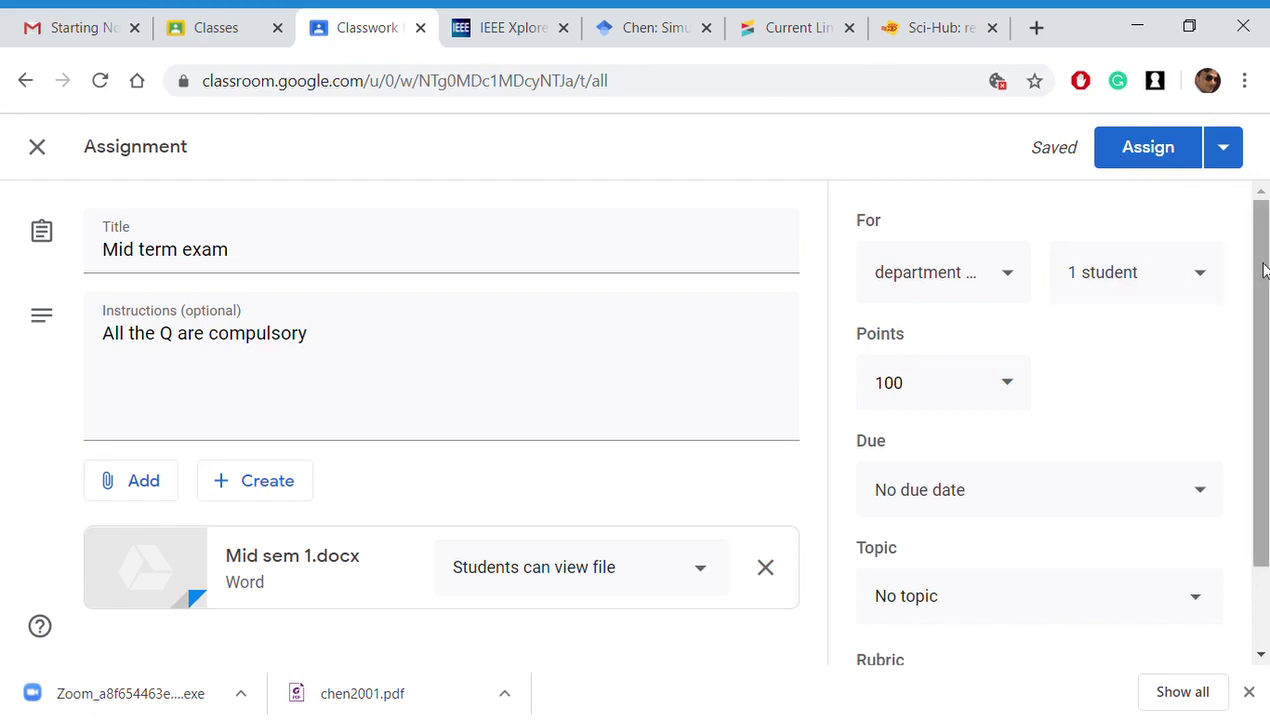
left_click_drag(1262, 272, 1262, 236)
- Schedule posting for April 10, changing the time from 3:30 to 4:01 PM
left_click(1240, 153)
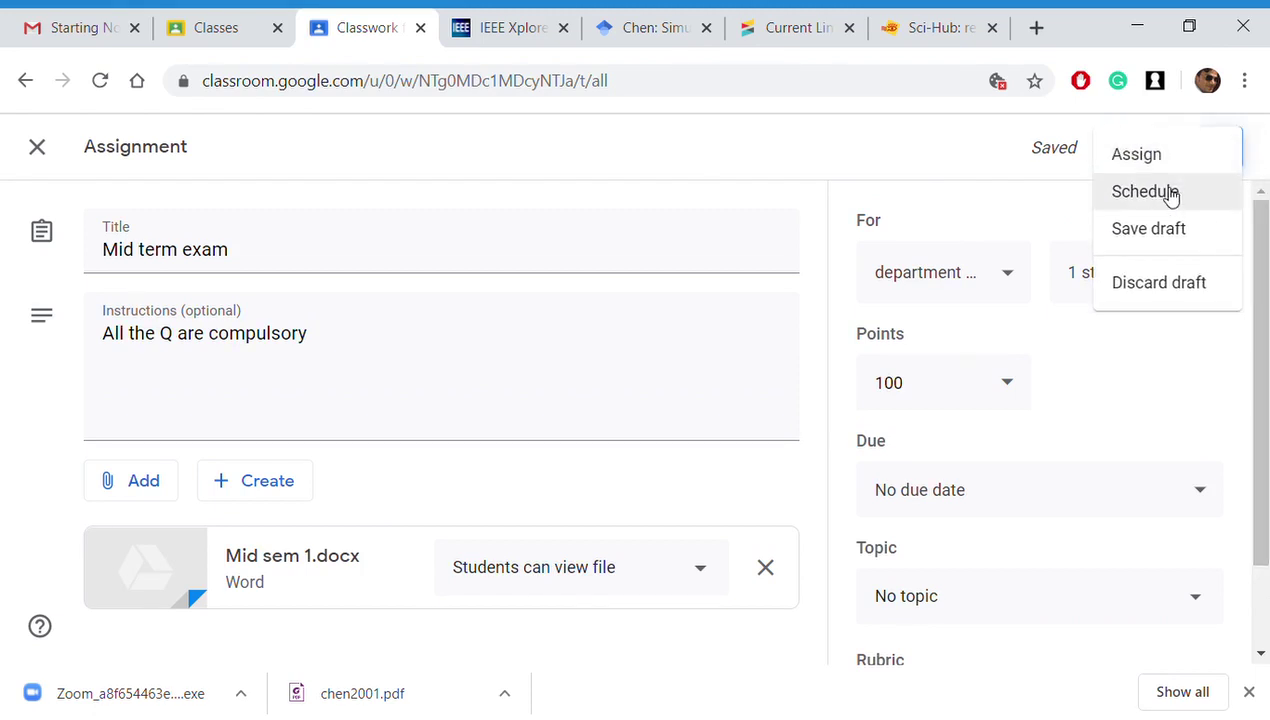
left_click(1145, 191)
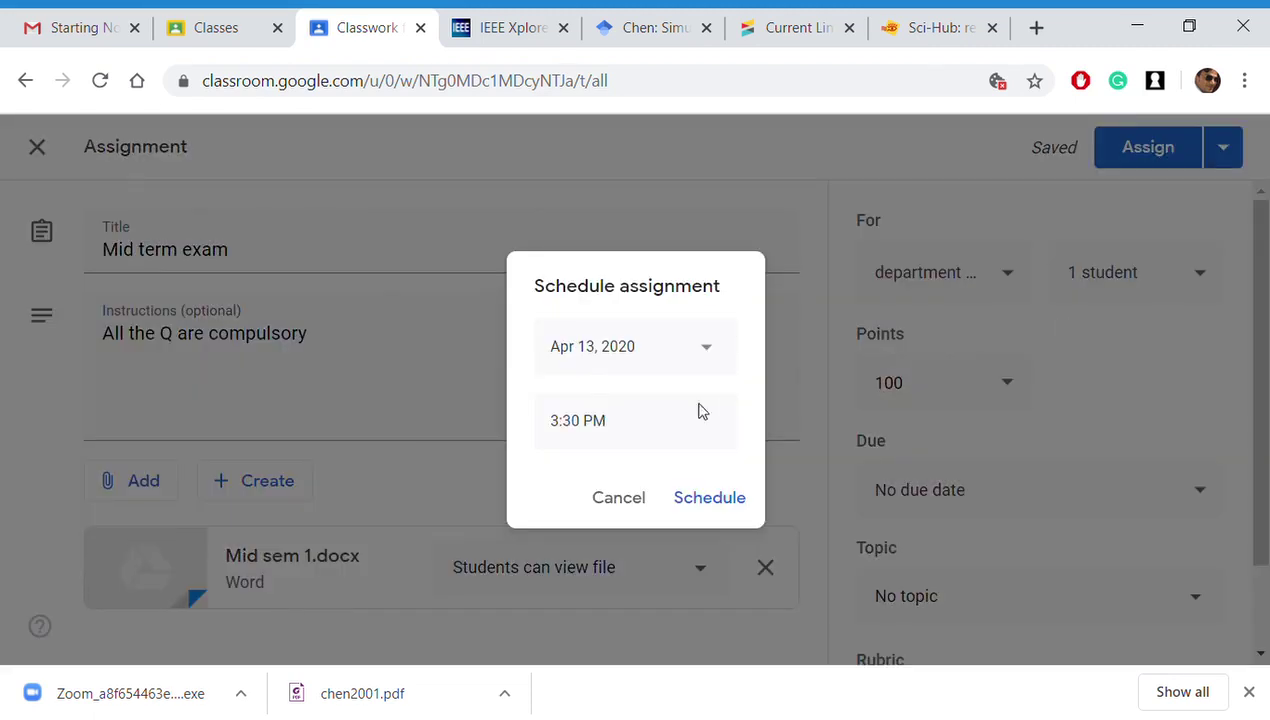
left_click(711, 347)
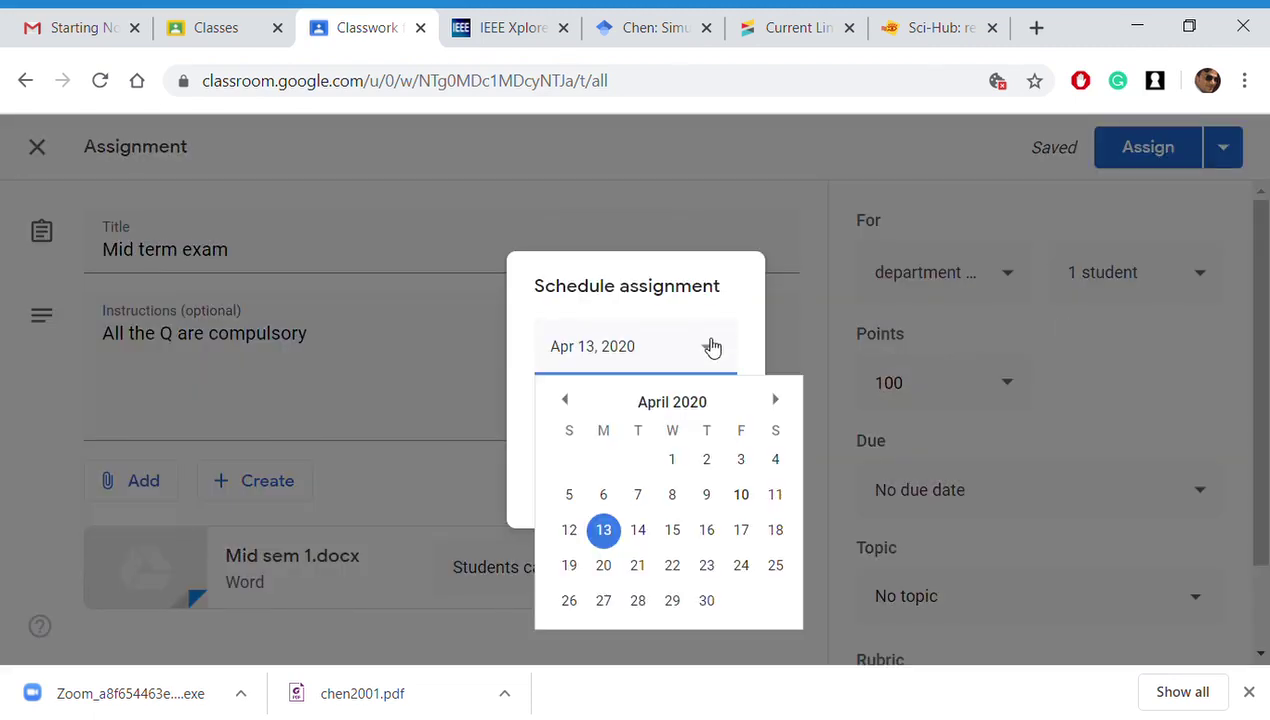
left_click(741, 495)
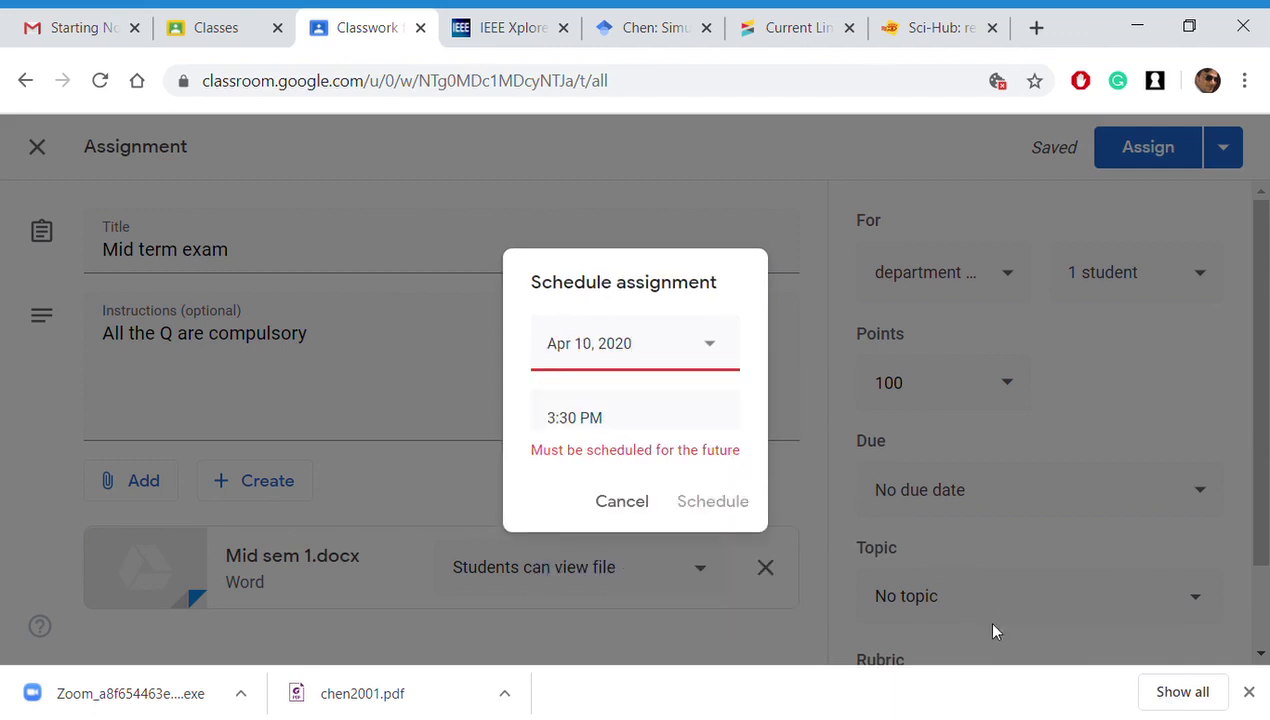
left_click(584, 426)
left_click(584, 426)
key("BackSpace")
key("BackSpace")
key("BackSpace")
key("BackSpace")
type("4:01")
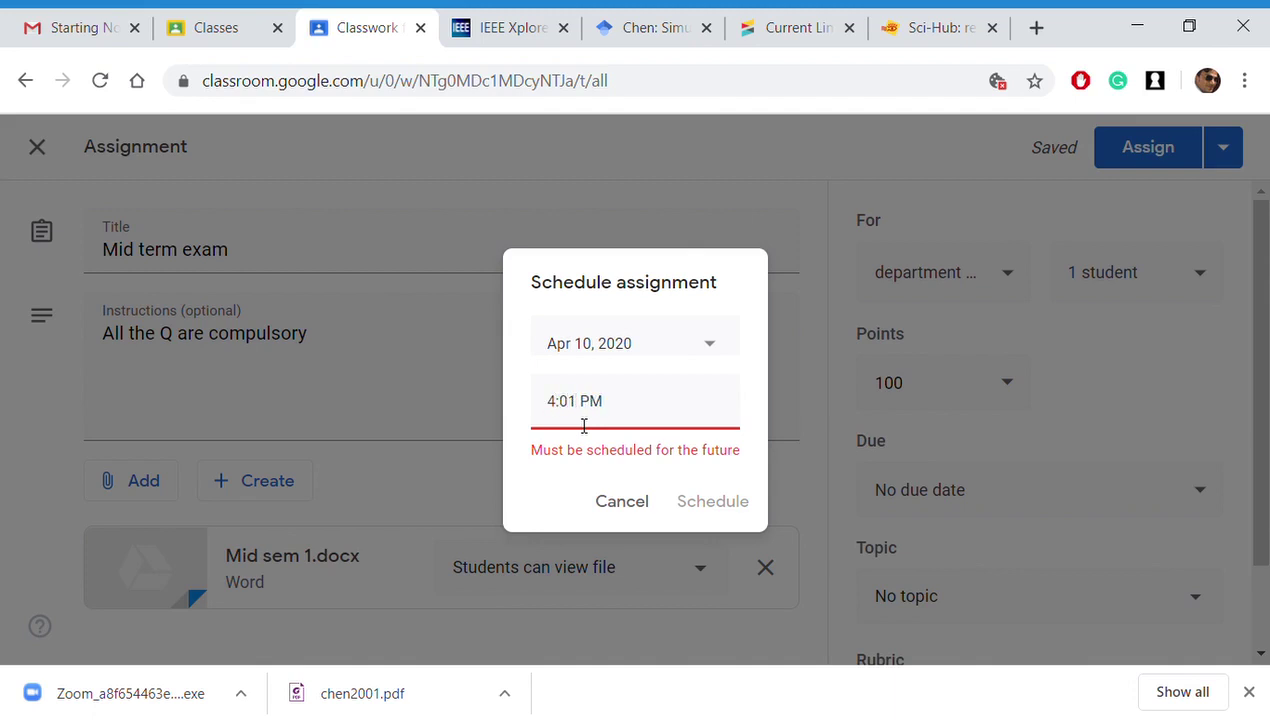
left_click(707, 502)
left_click(709, 500)
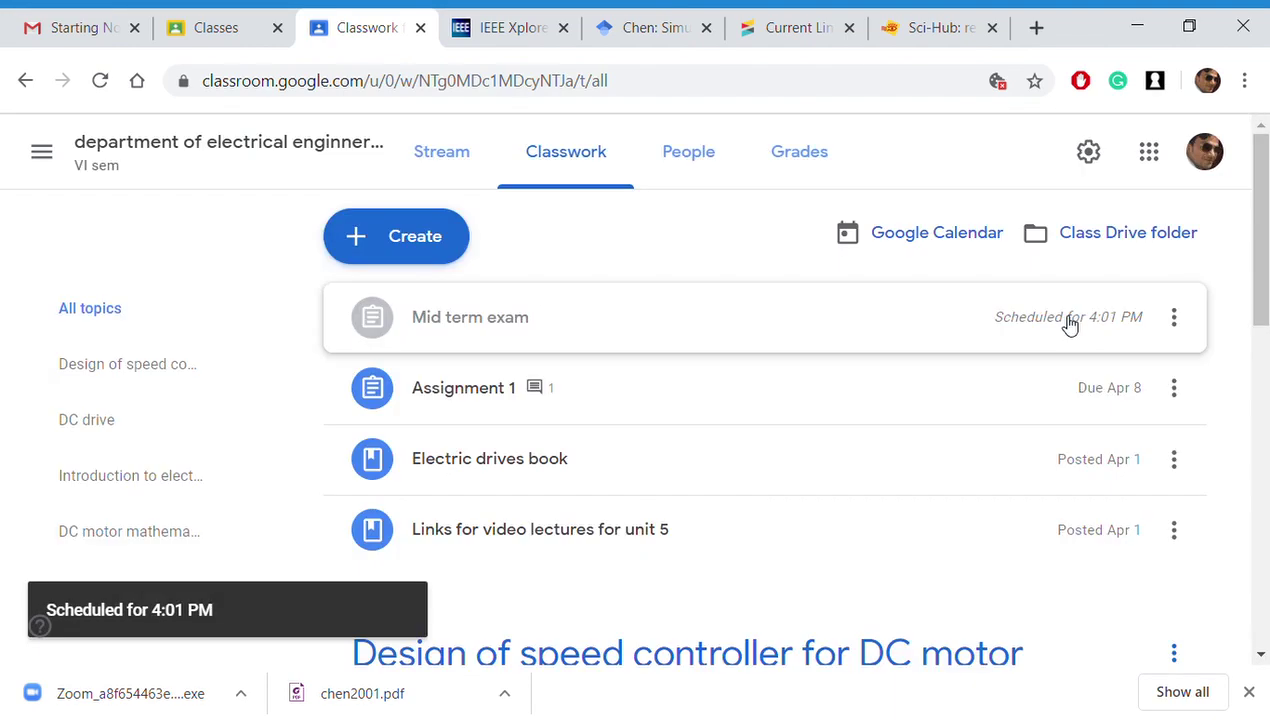
- Reopen the scheduled Mid term exam assignment for editing
left_click(1177, 320)
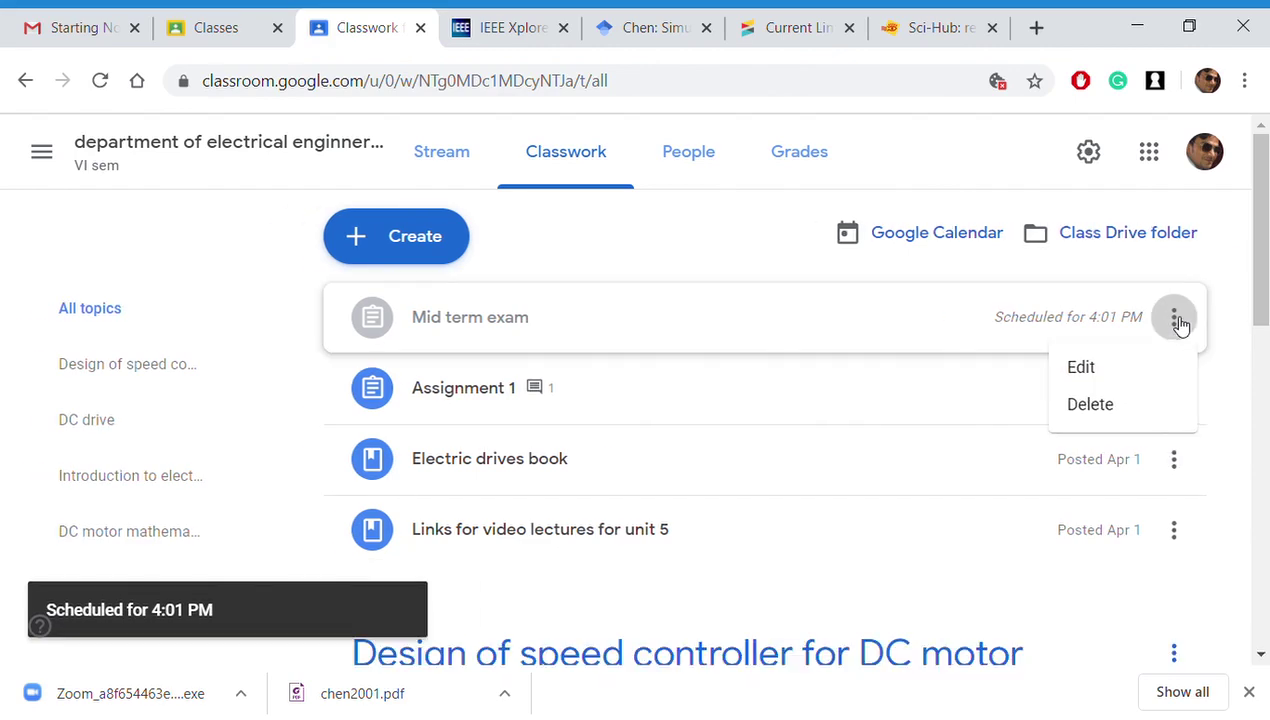
left_click(1119, 369)
left_click_drag(1257, 278, 1264, 330)
- Set the due date to April 10, replacing 11:59 with a 04:03 due time
left_click(1195, 463)
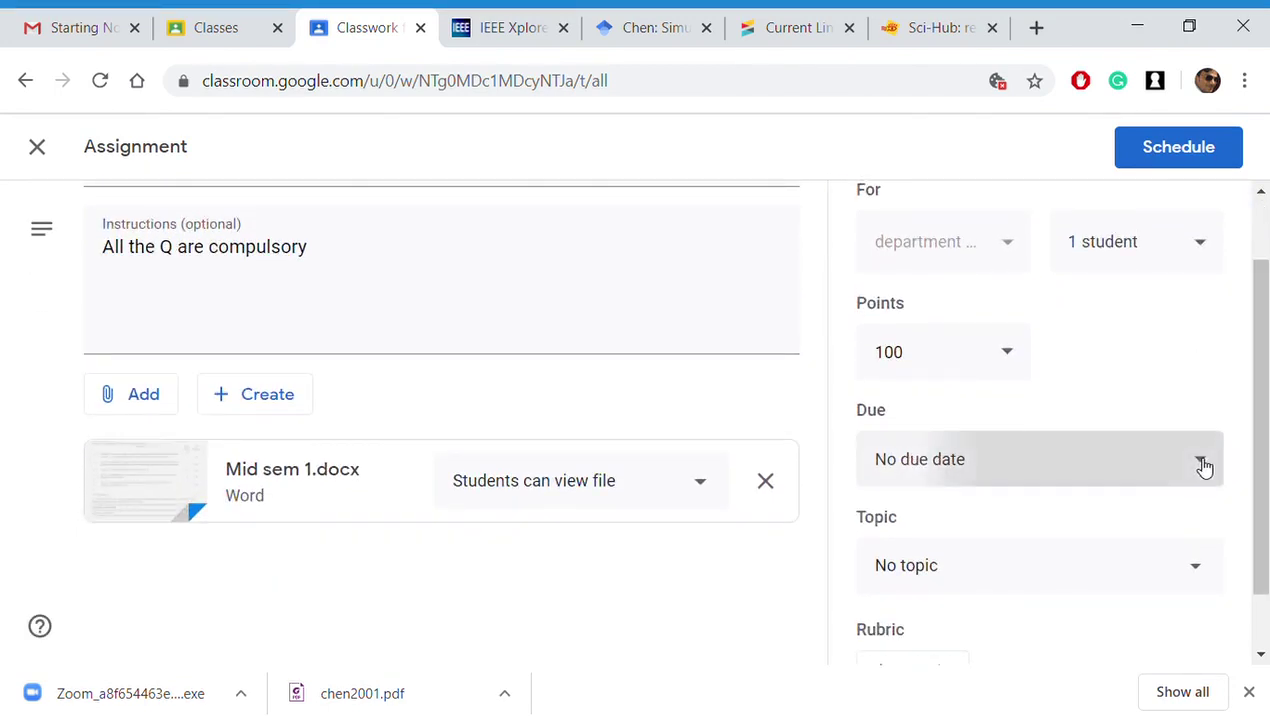
left_click(1113, 556)
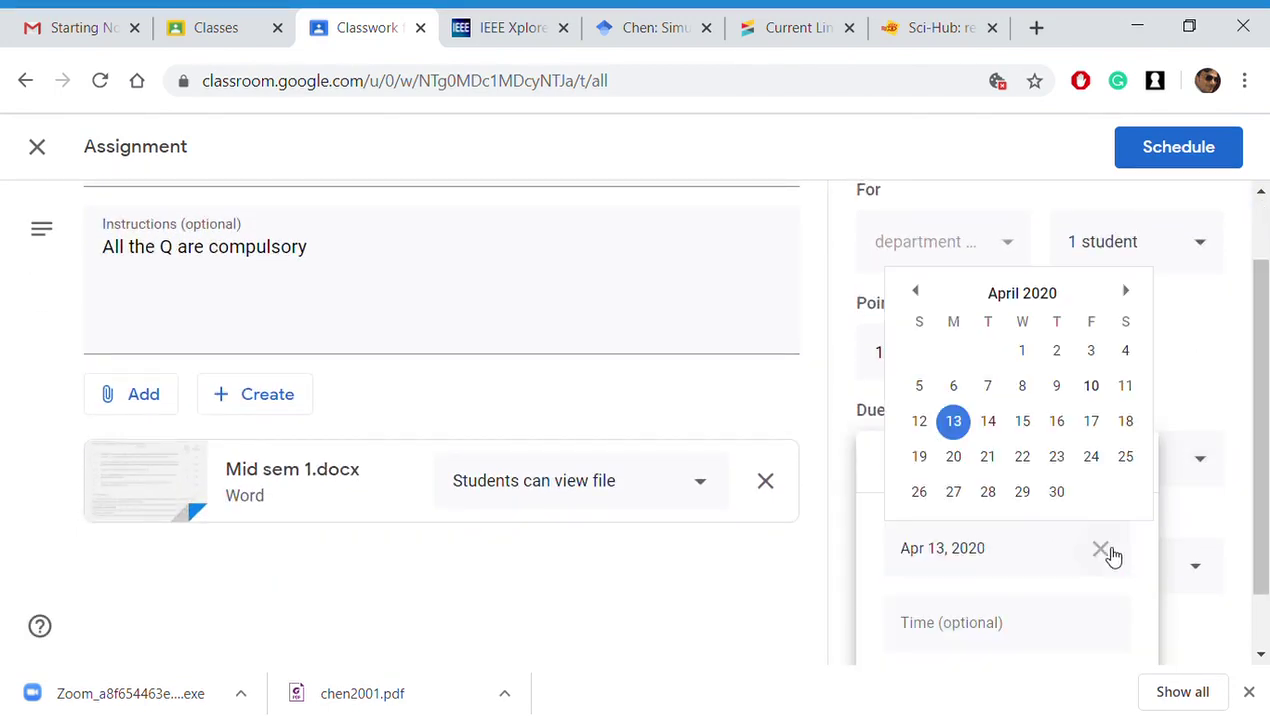
left_click(1092, 386)
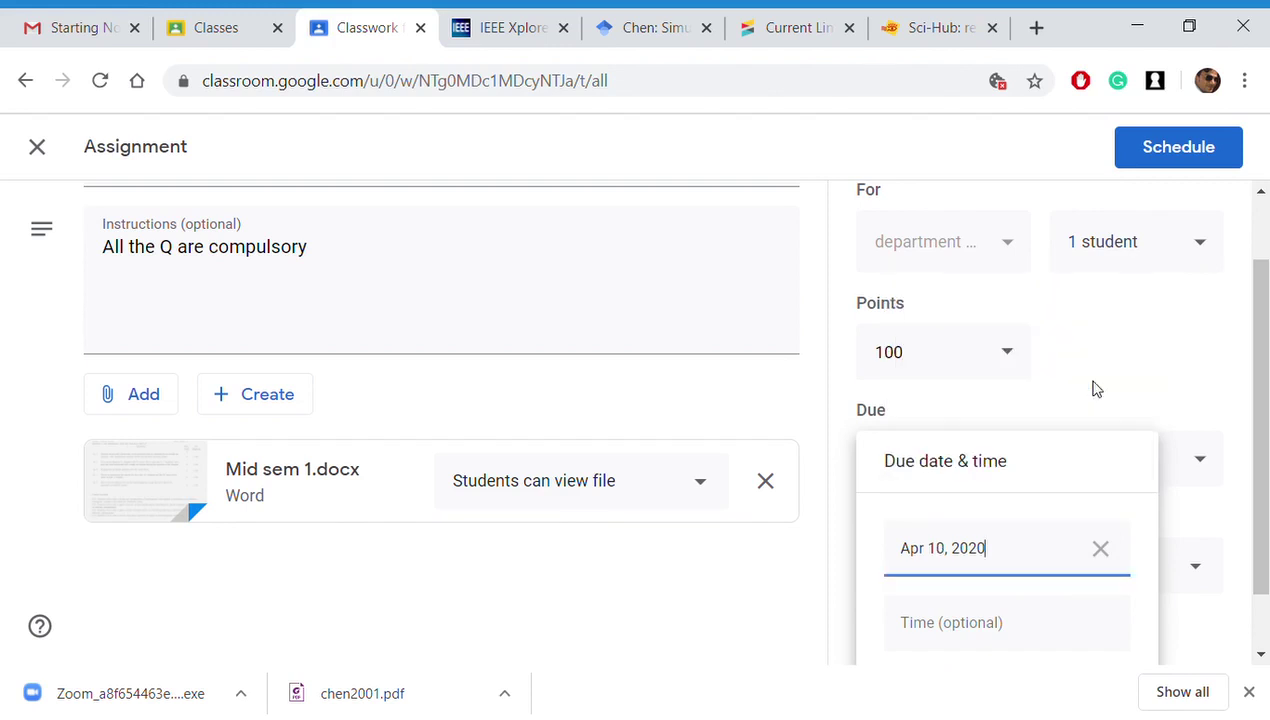
left_click(1012, 631)
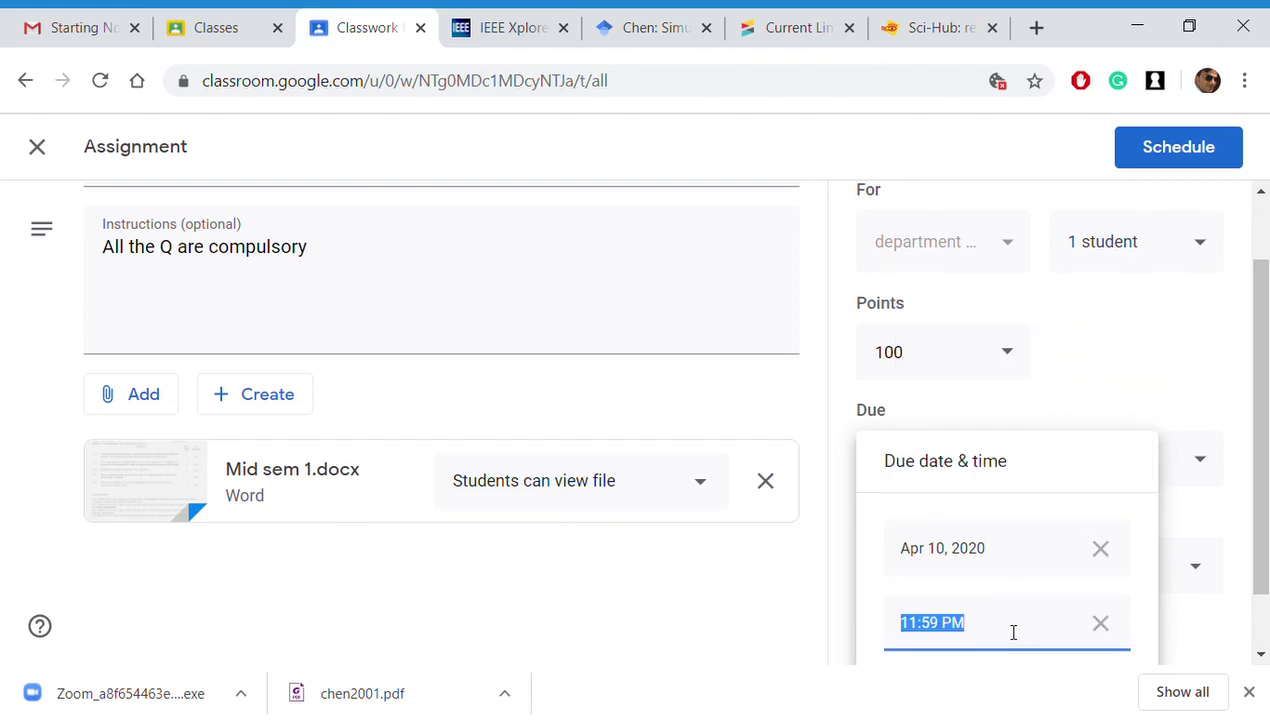
left_click(947, 633)
key("BackSpace")
key("BackSpace")
key("BackSpace")
key("BackSpace")
key("BackSpace")
type("04")
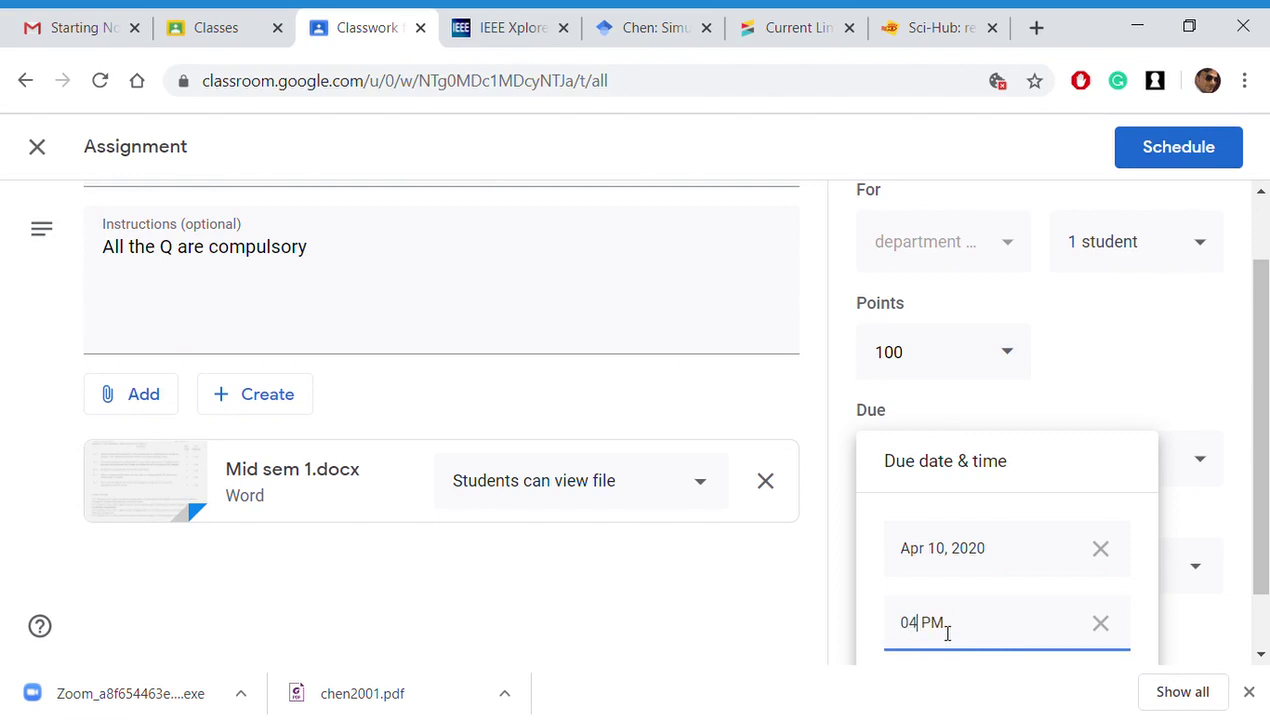
type(":03")
left_click(1120, 386)
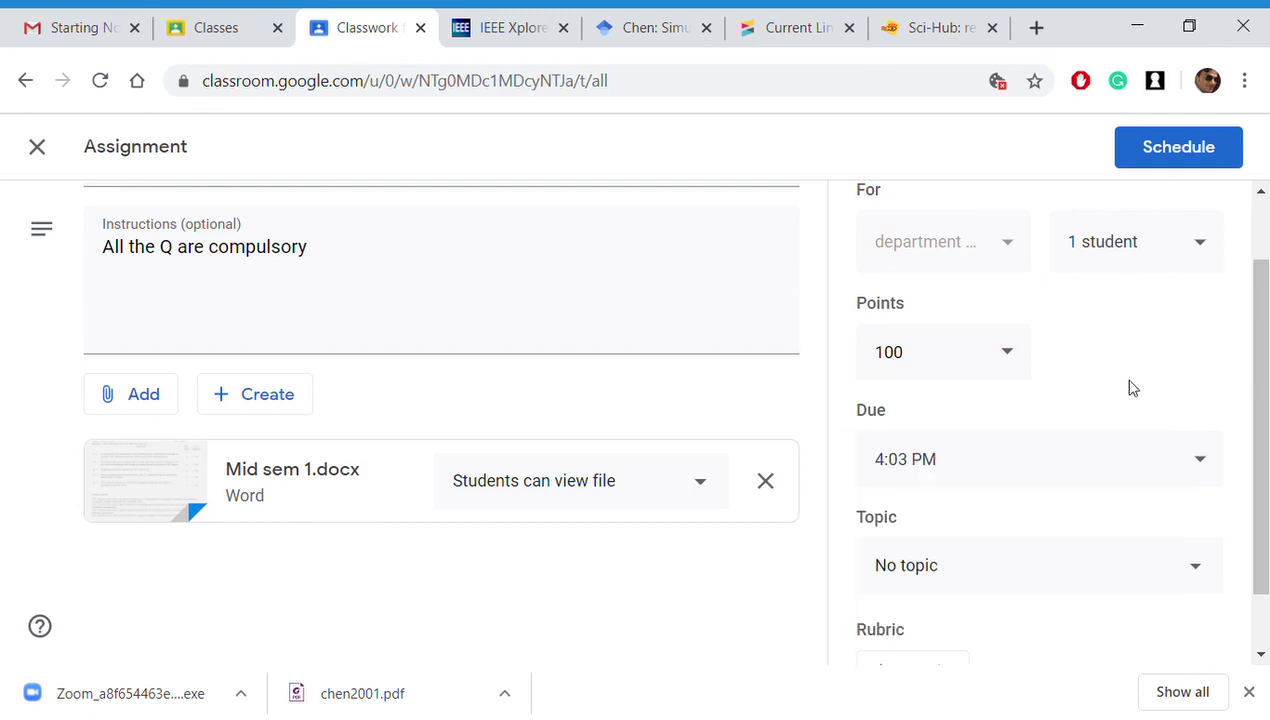
left_click_drag(1265, 400, 1264, 445)
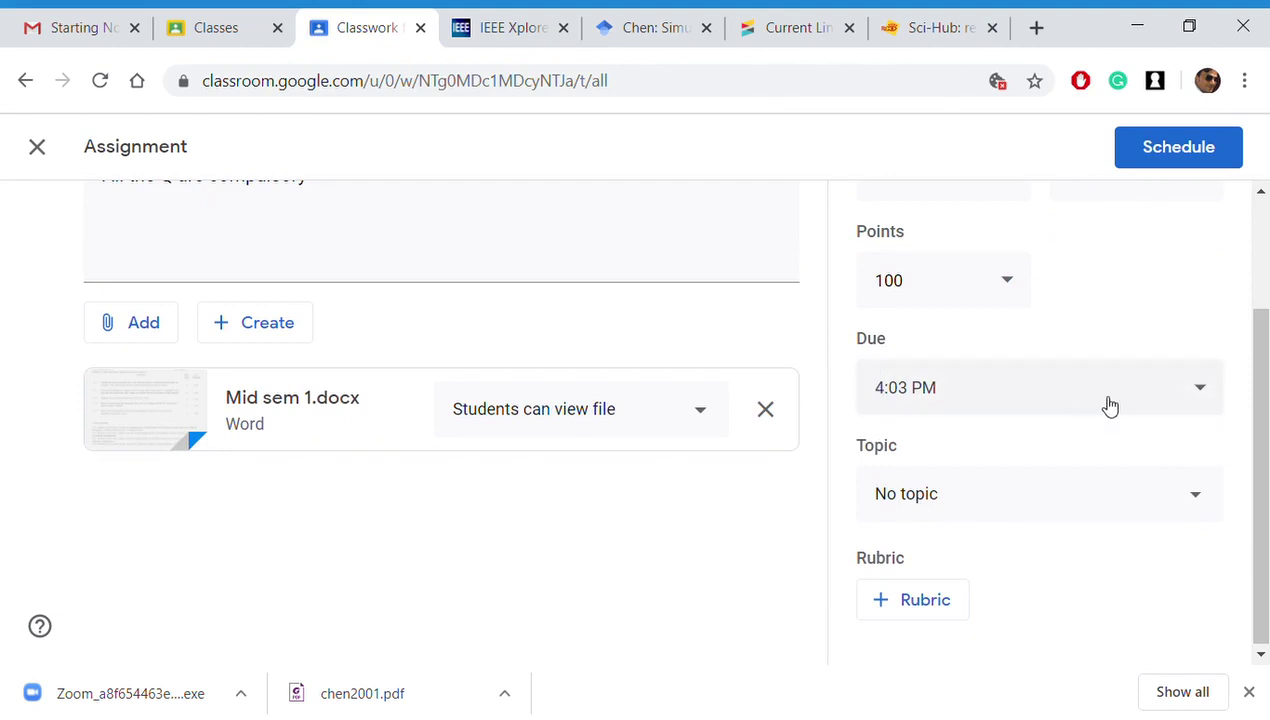
- Check the due date and time settings, leaving them unchanged
left_click(1203, 390)
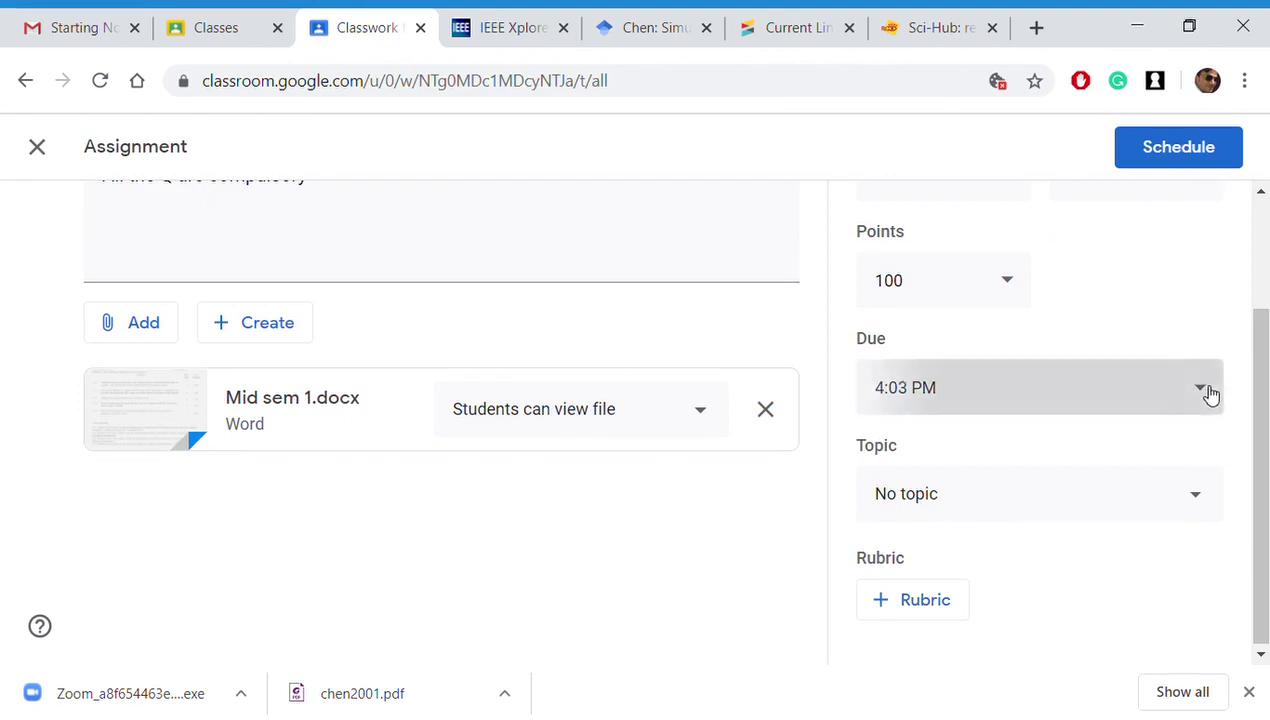
left_click(1120, 280)
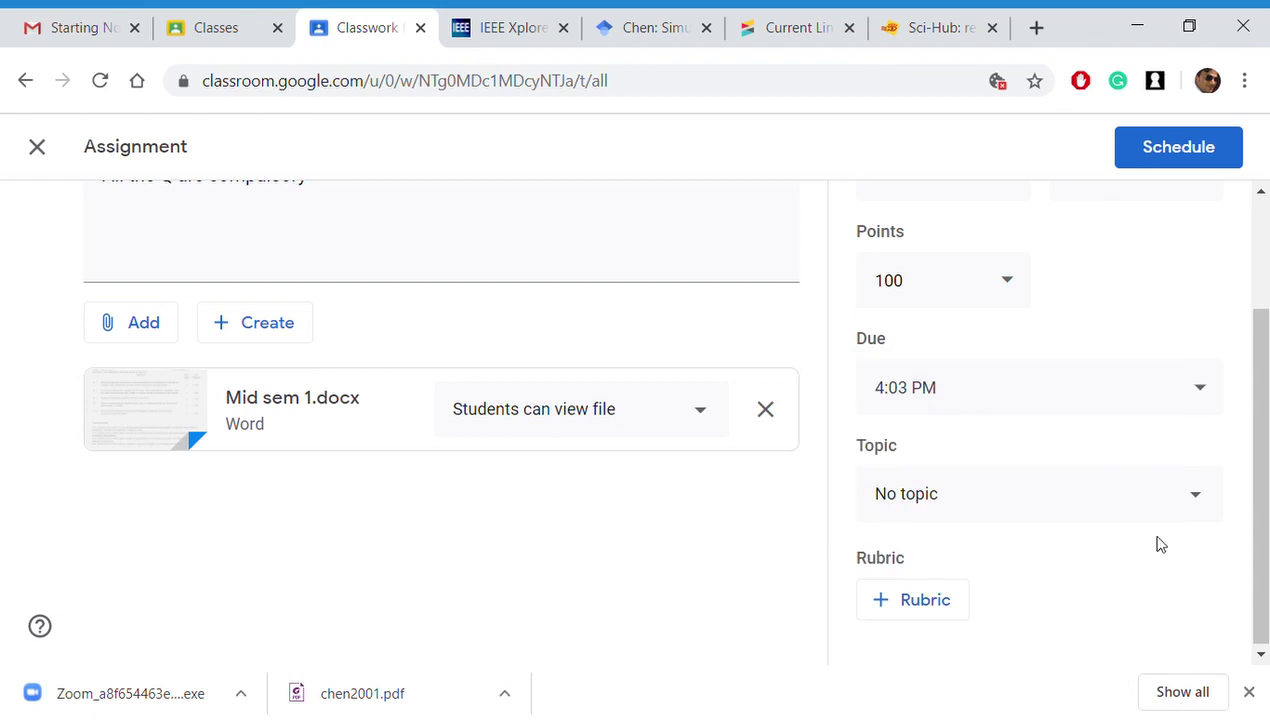
mouse_move(1265, 425)
left_mouse_down()
mouse_move(1265, 368)
mouse_move(1262, 439)
mouse_move(1262, 411)
left_mouse_up()
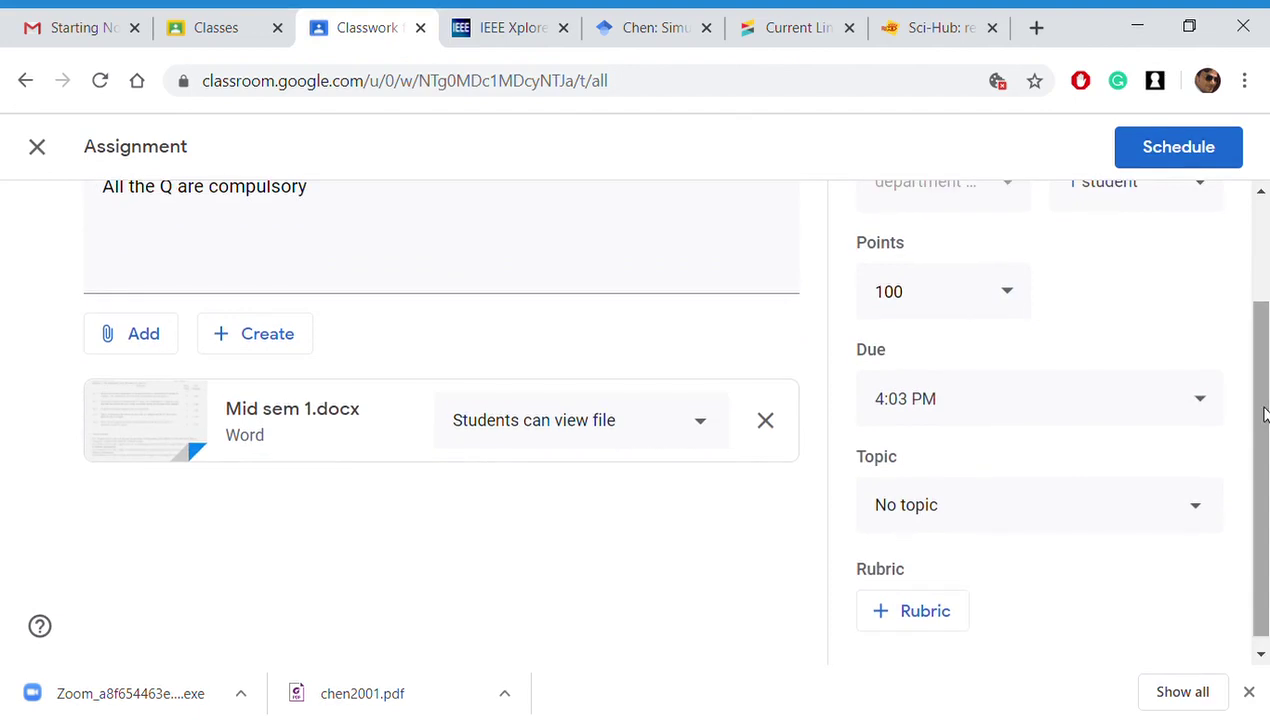
- Add a new topic 'mid term exam' to the assignment and return to Classwork
left_click(1197, 513)
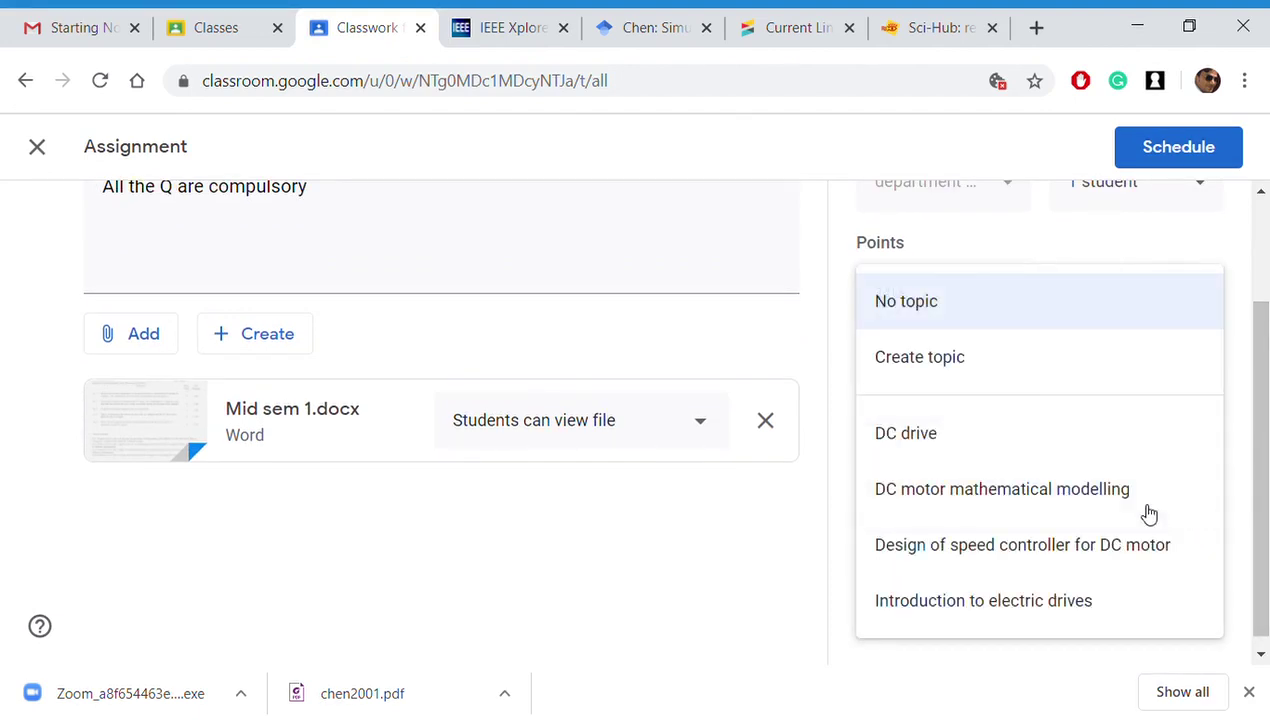
left_click(997, 366)
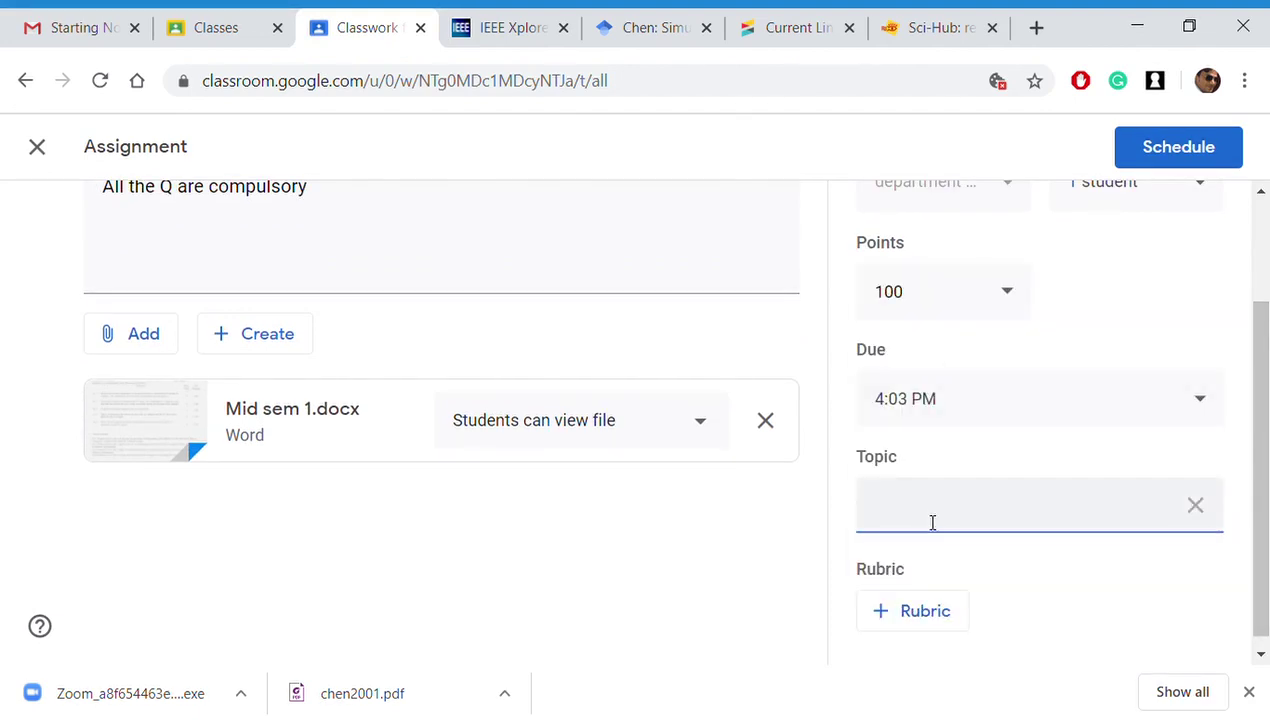
type("mid term exam")
left_click(660, 558)
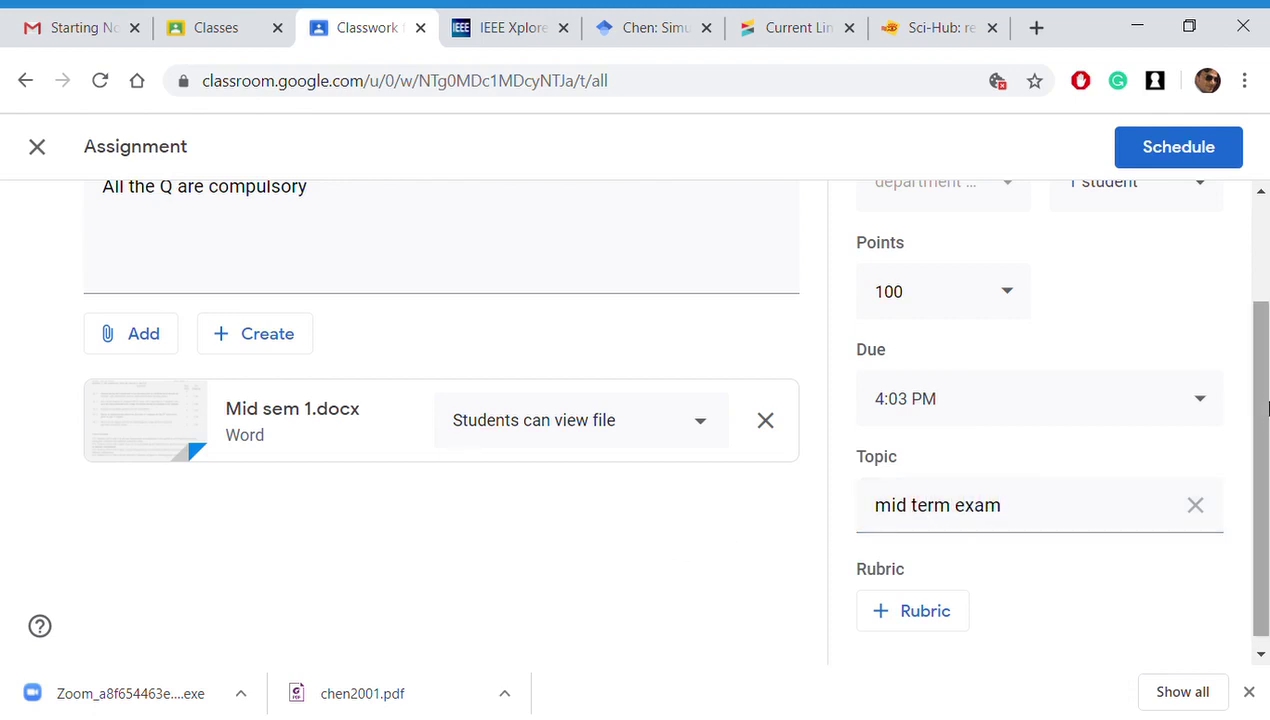
left_click_drag(1263, 407, 1258, 245)
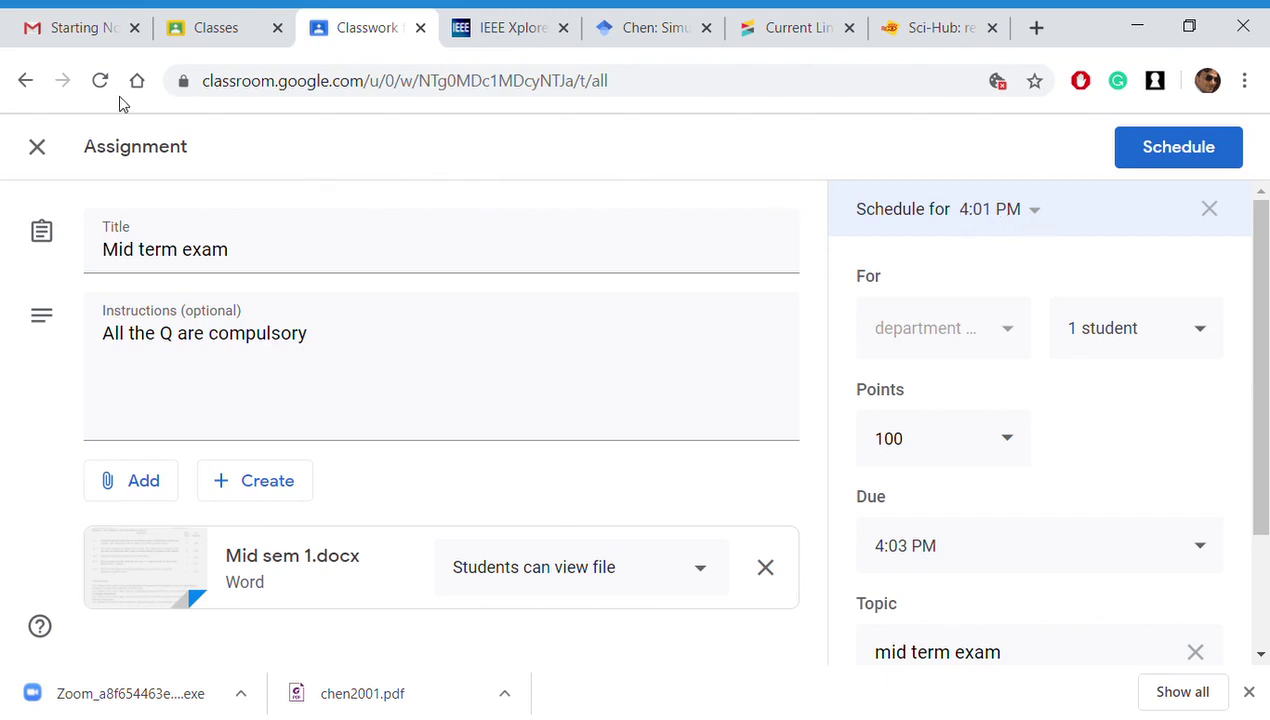
left_click(25, 80)
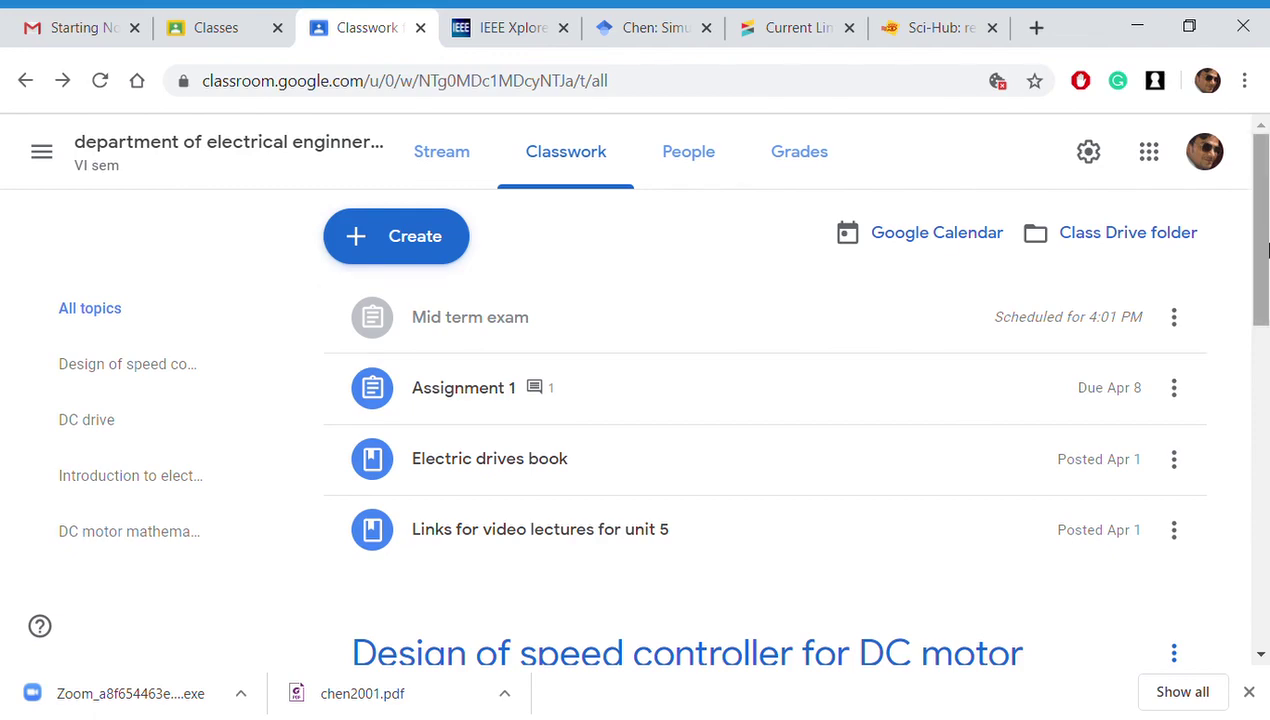
- Open the electrical engineering VI sem class's Stream page via the class title
left_click_drag(1260, 228, 1265, 350)
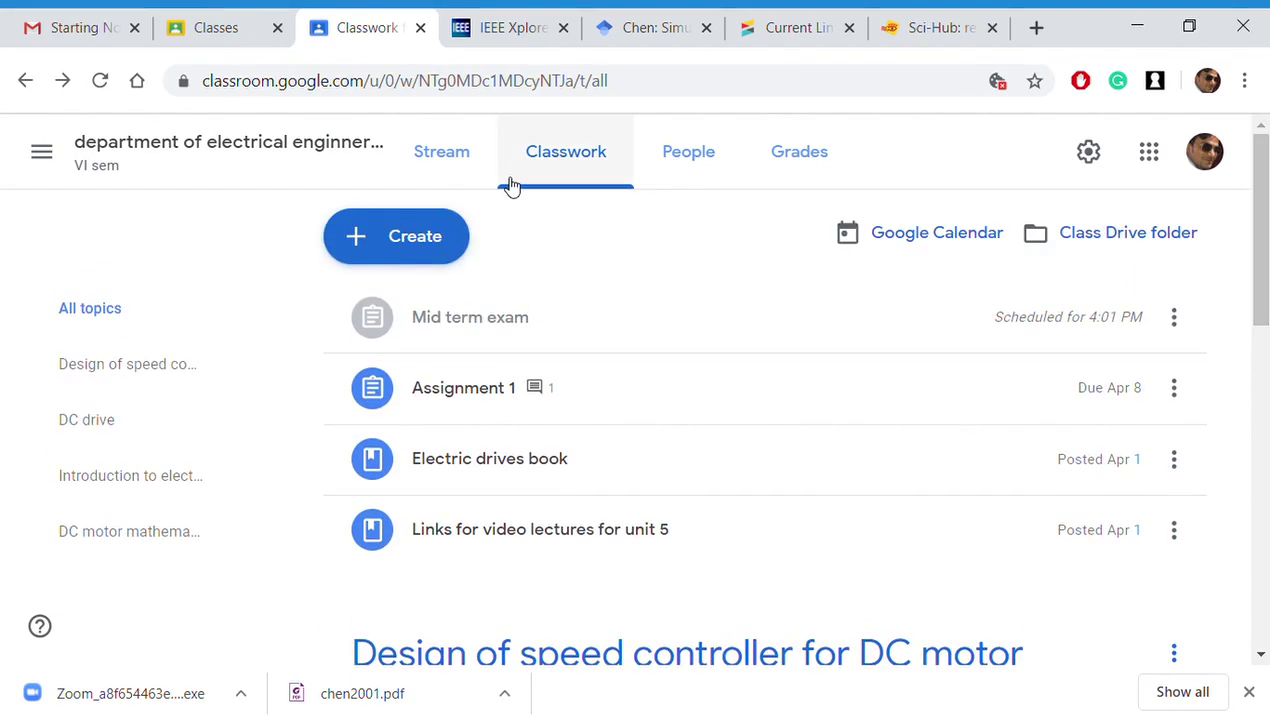
left_click(250, 147)
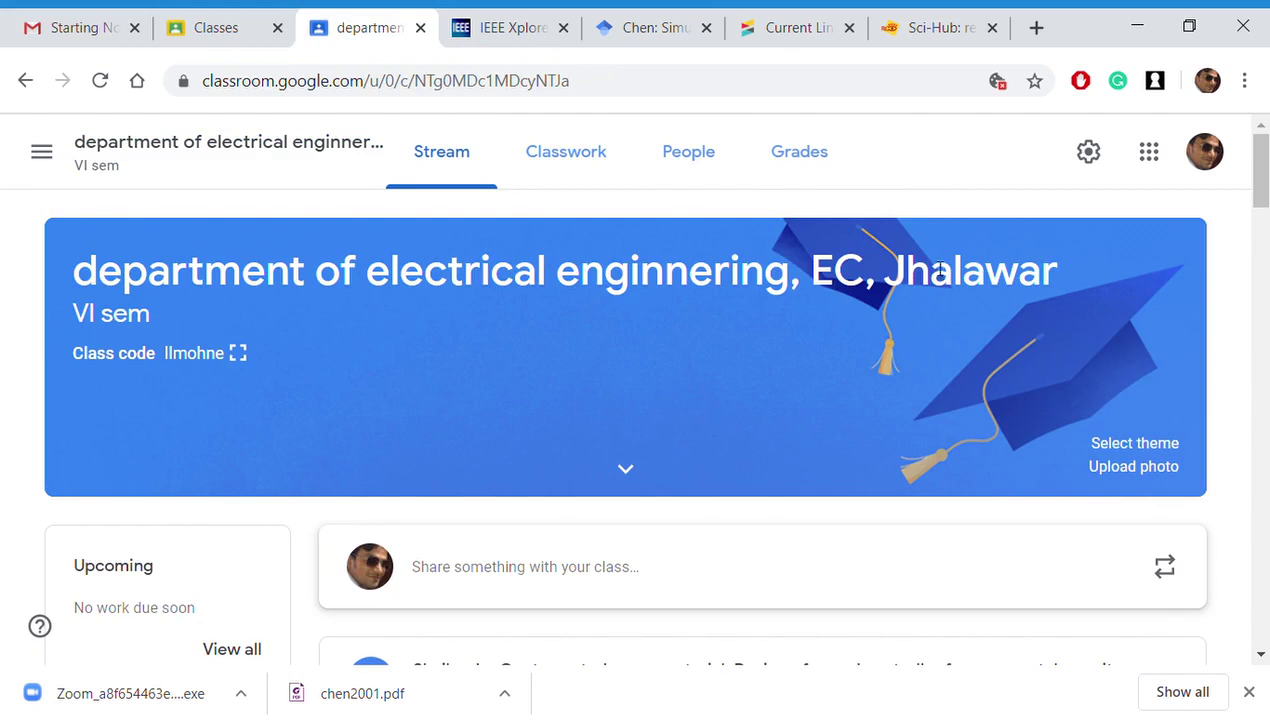
- Open the student's Google account in a new tab from the profile account list
left_click(1206, 166)
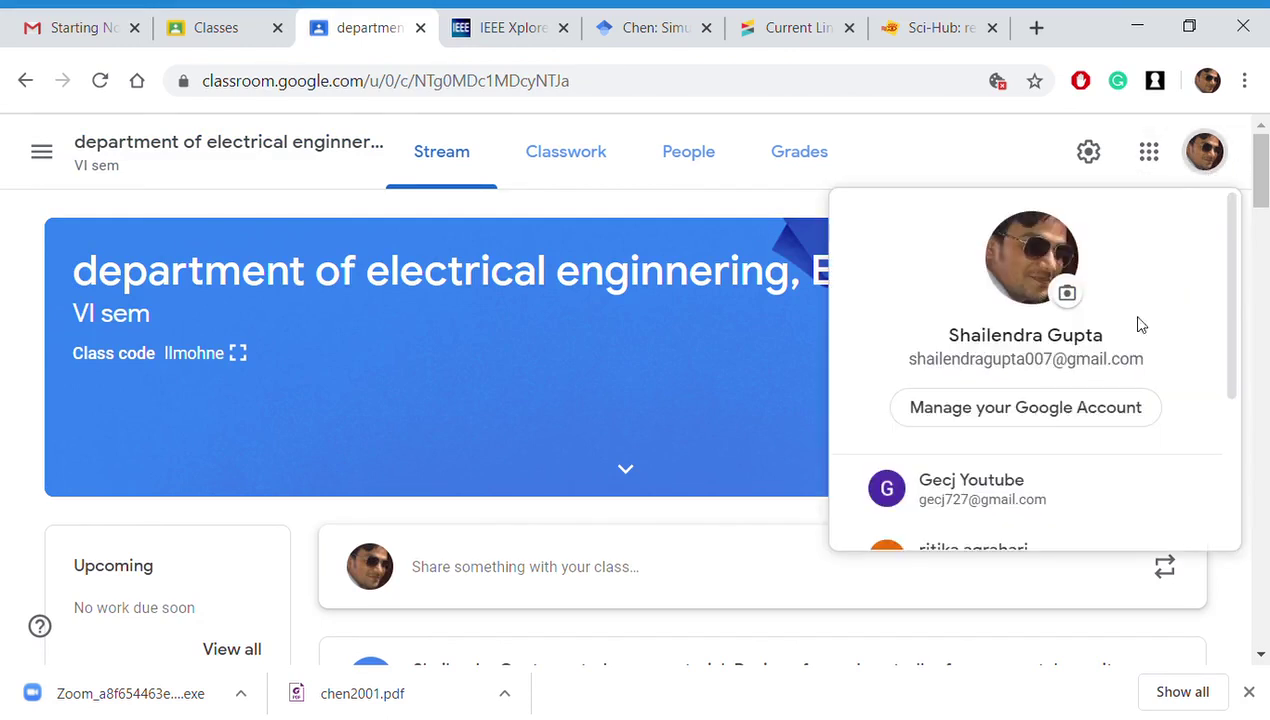
scroll(1236, 330, "down", 2)
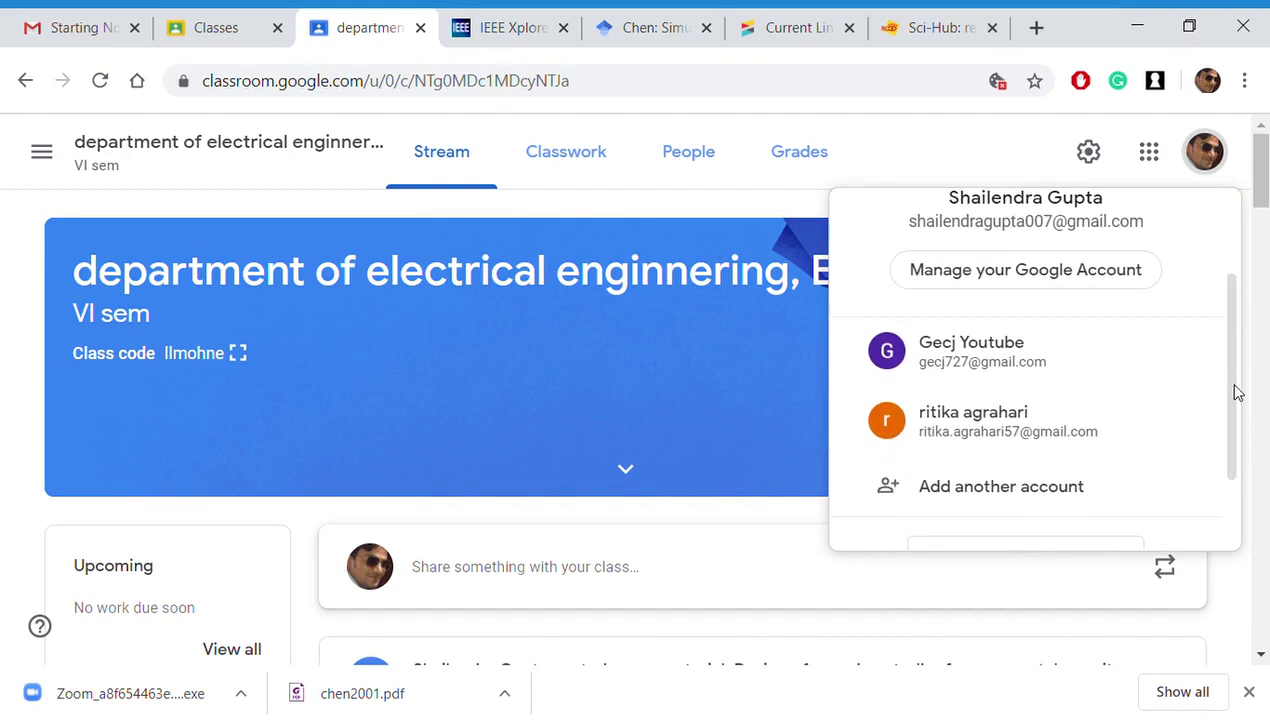
left_click(991, 420)
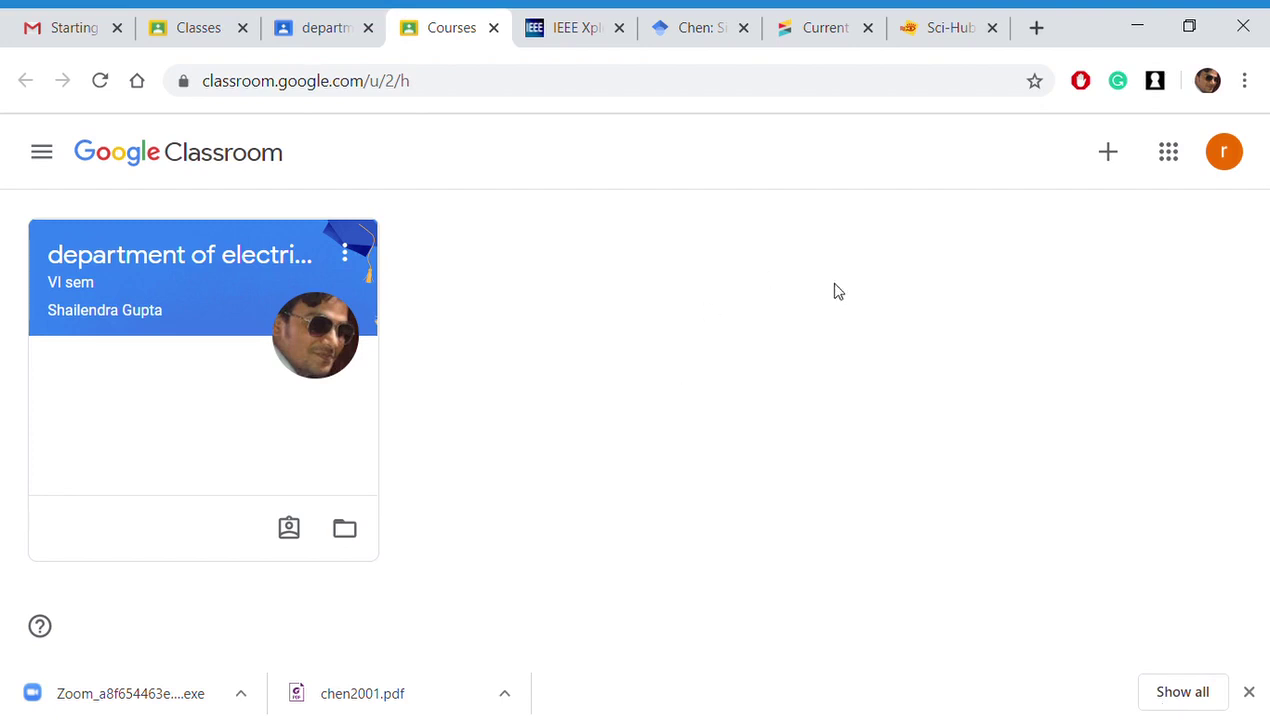
- Open the electrical engineering VI sem class from the student's course list
left_click(177, 265)
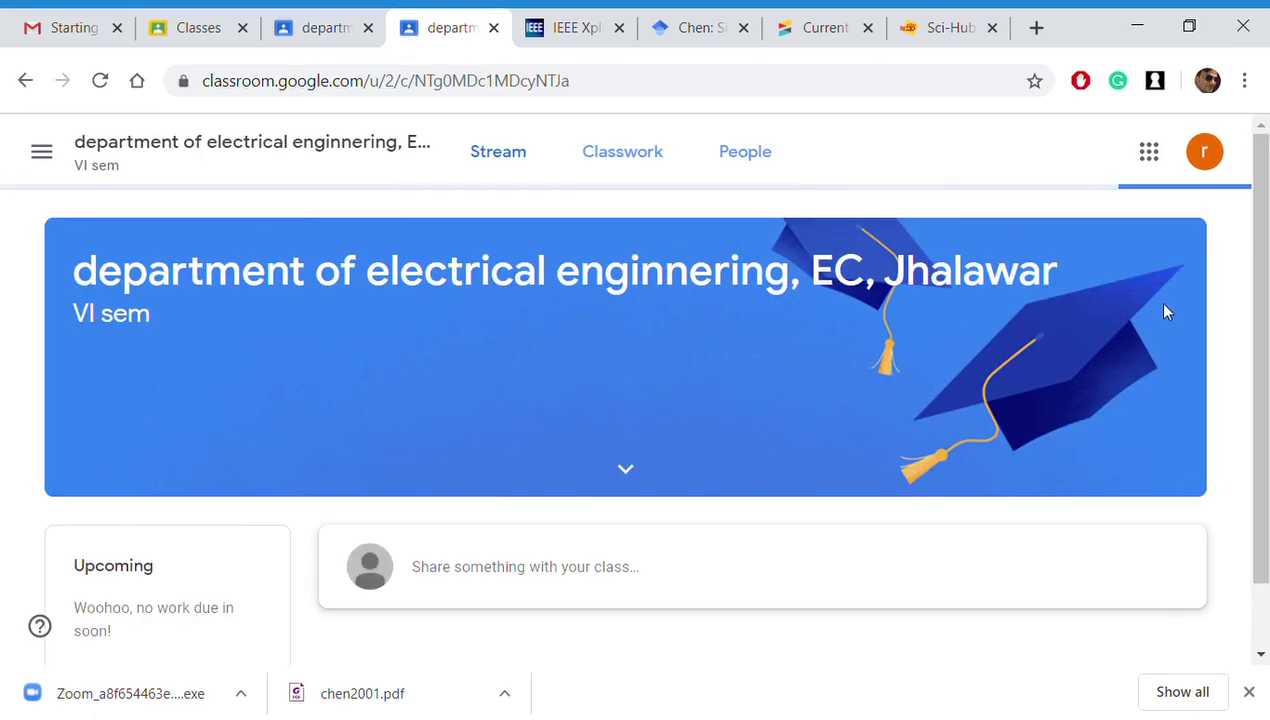
left_click_drag(1263, 235, 1262, 300)
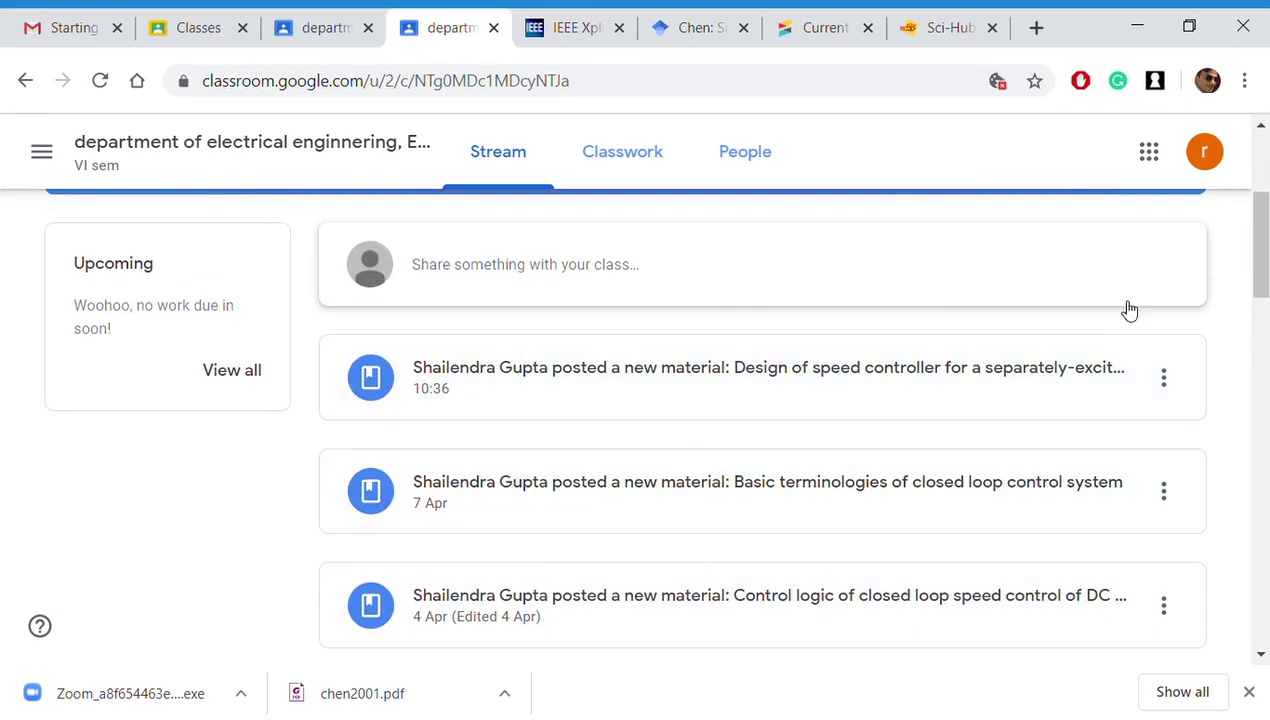
left_click_drag(1263, 253, 1262, 135)
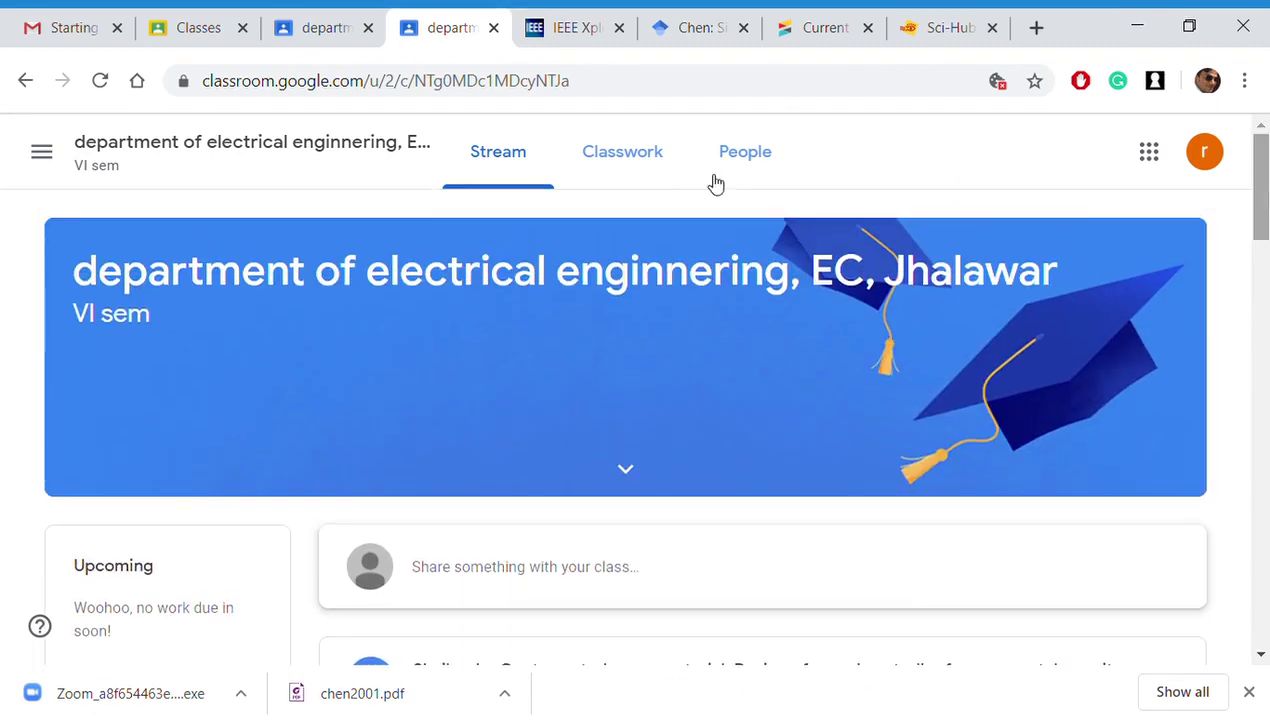
- Look through the class's Classwork as the student, then return to Stream
left_click(640, 161)
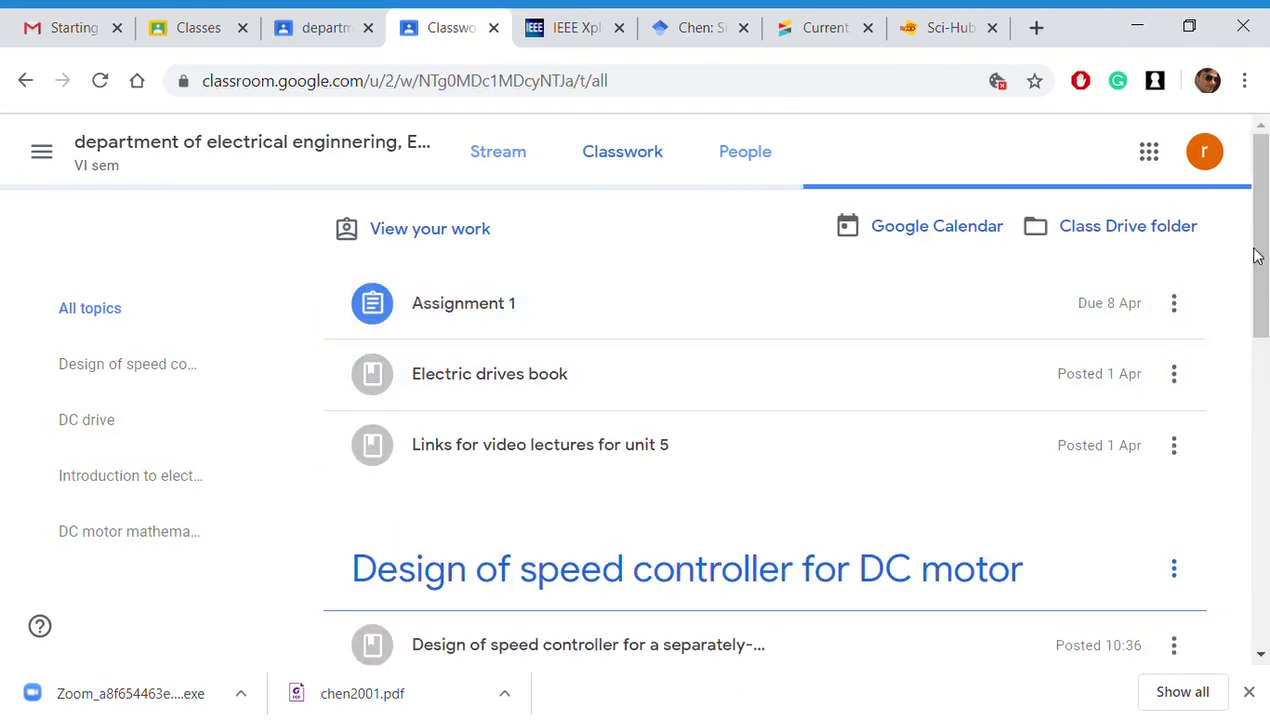
mouse_move(1256, 255)
left_mouse_down()
mouse_move(1263, 386)
mouse_move(1263, 267)
left_mouse_up()
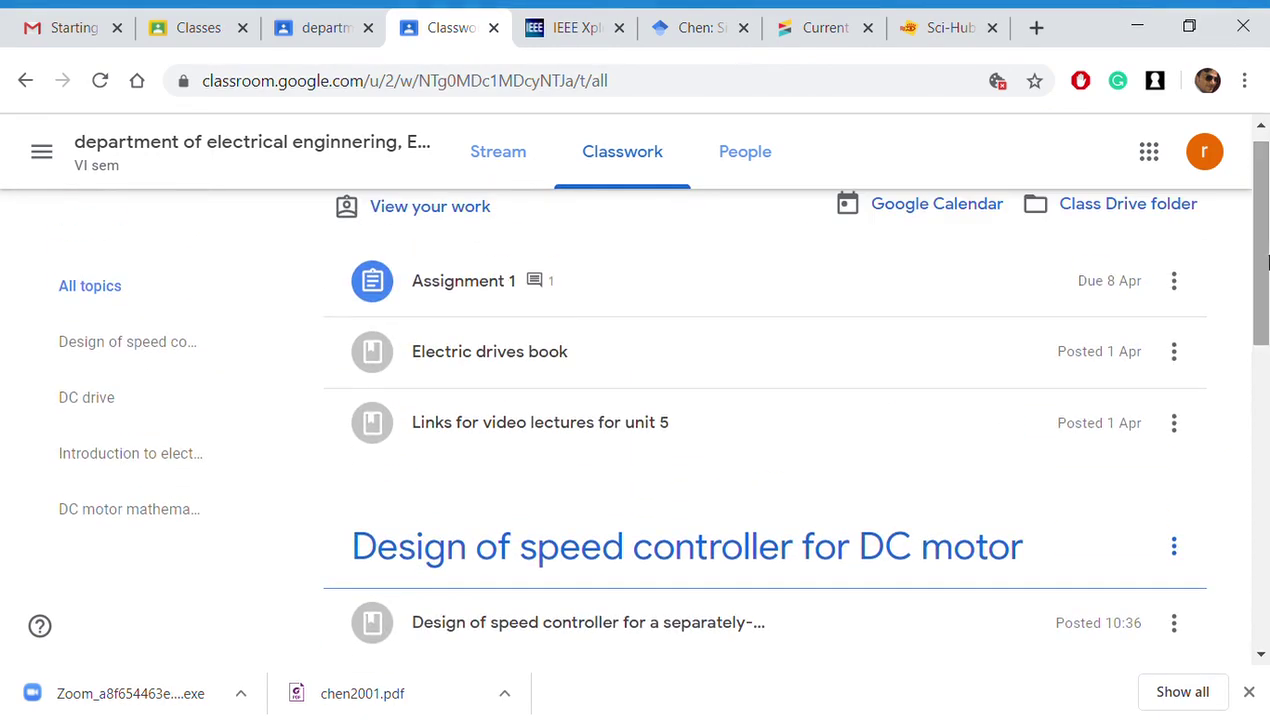
left_click_drag(1263, 255, 1266, 330)
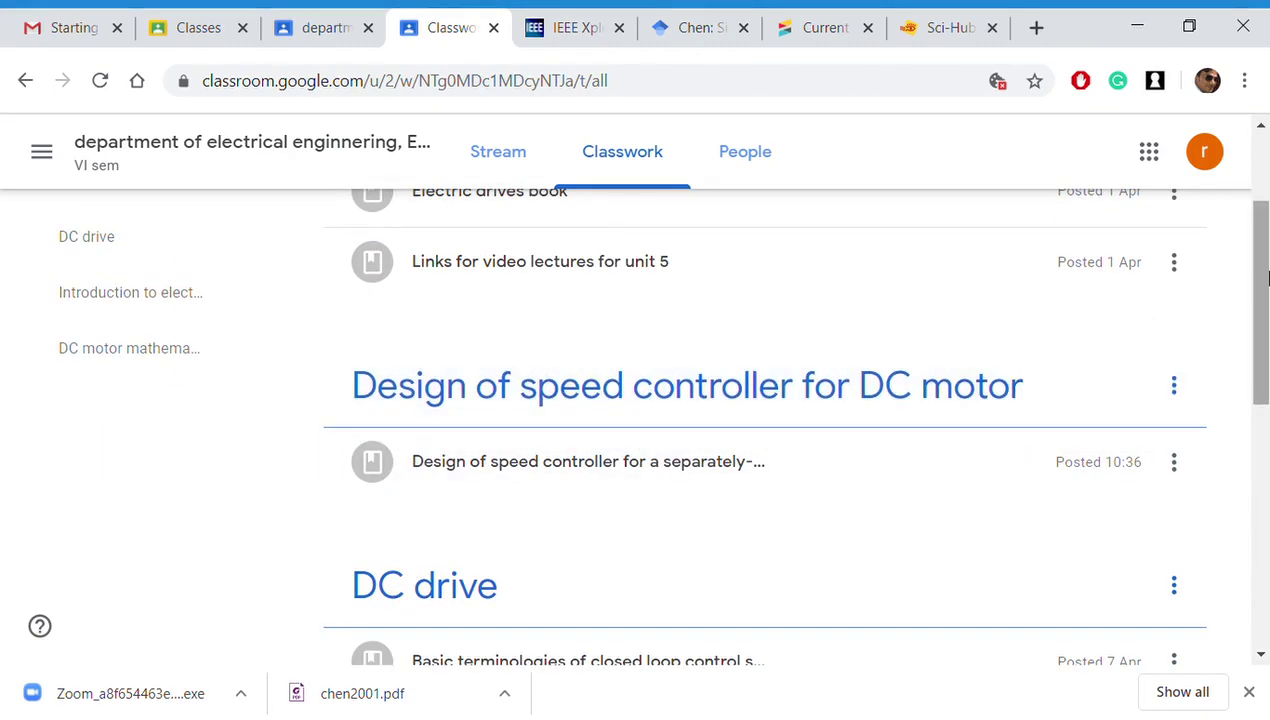
left_click_drag(1268, 280, 1262, 200)
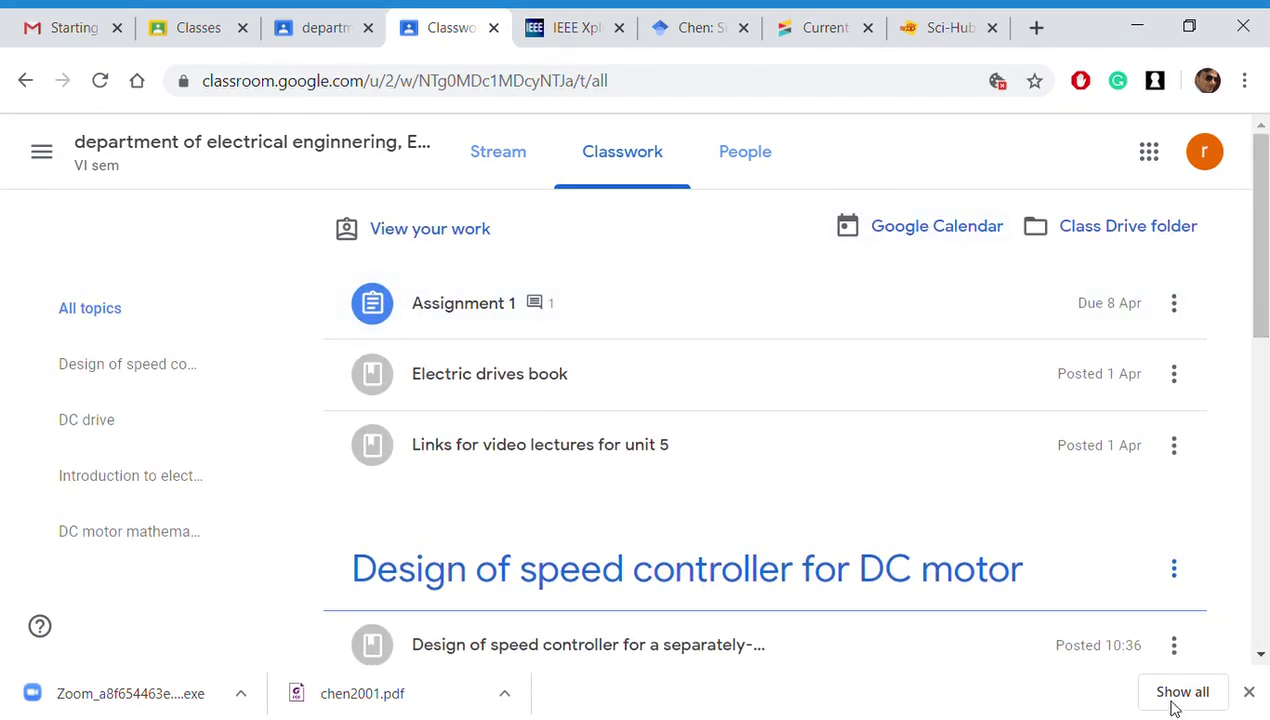
left_click(503, 163)
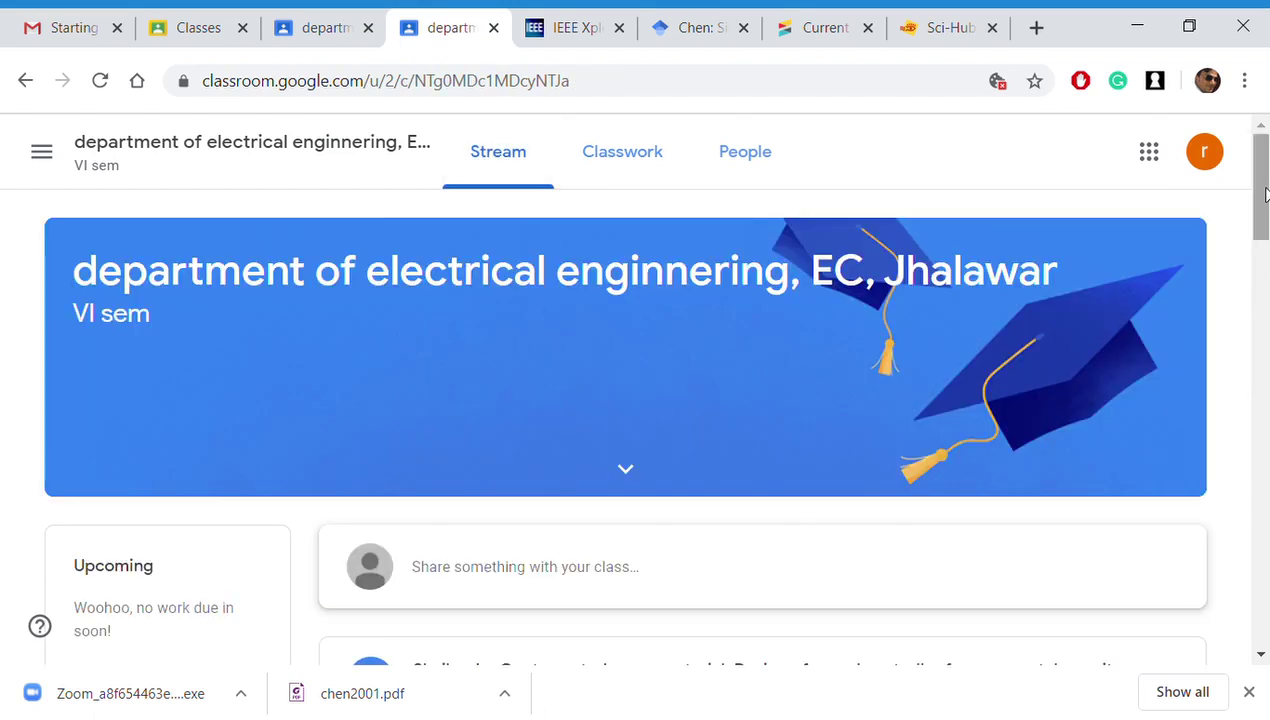
- Check which account is signed in from the account menu, then close it
left_click(1268, 282)
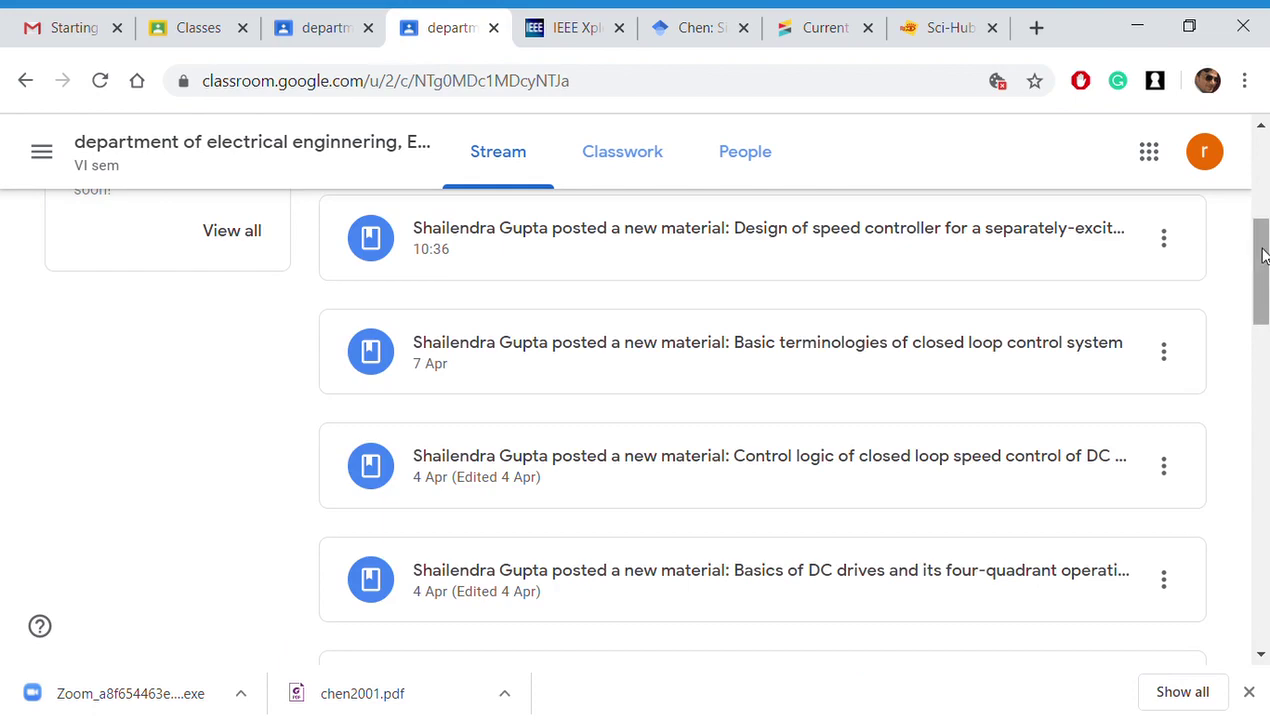
left_click_drag(1262, 252, 1262, 172)
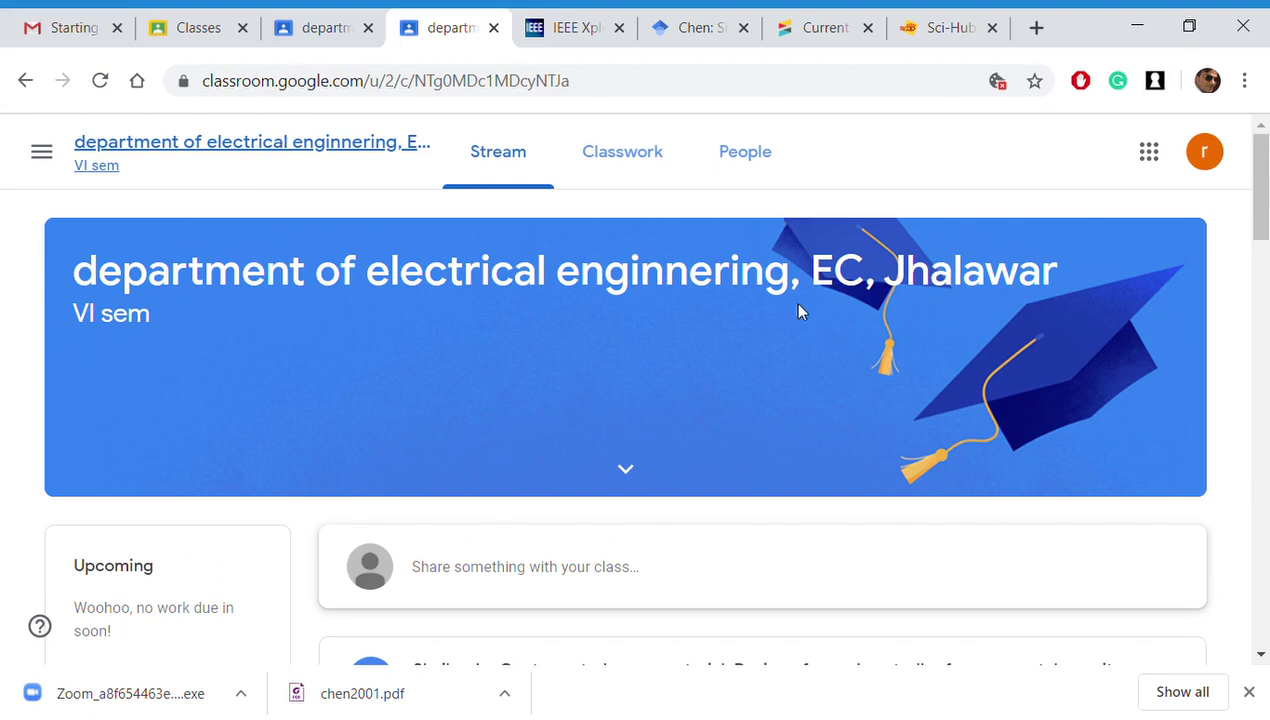
left_click(1212, 175)
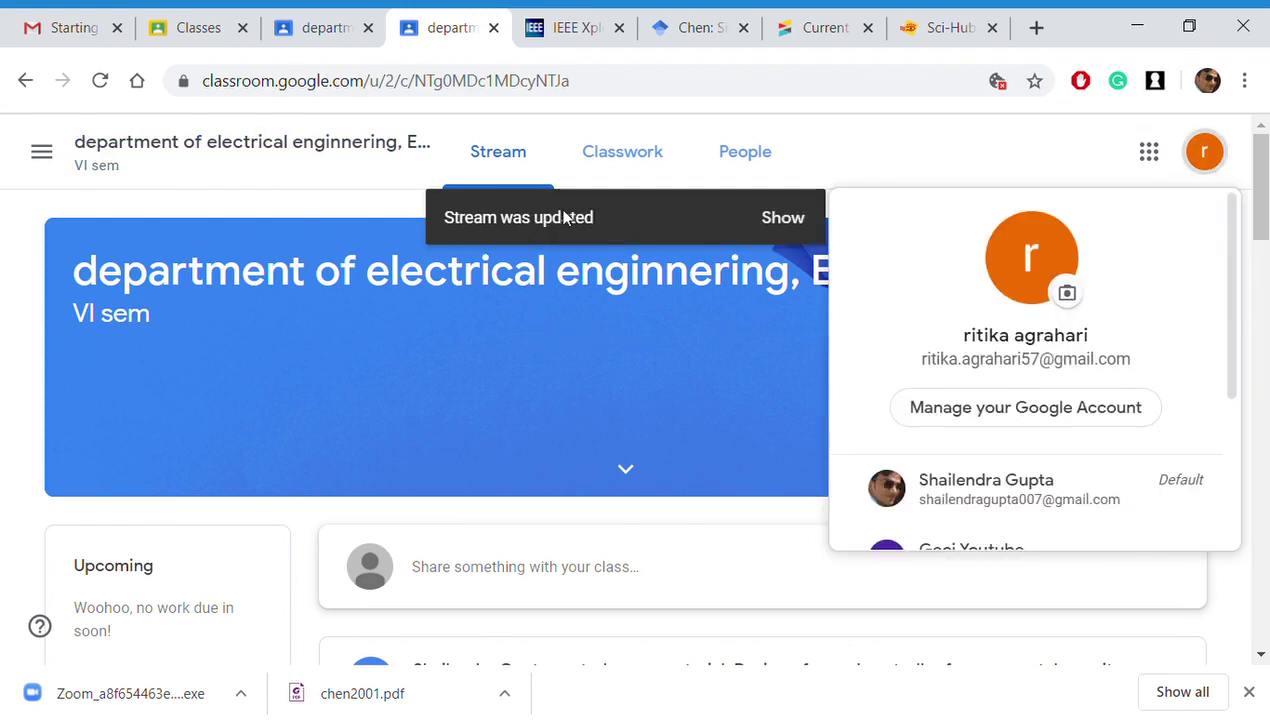
left_click(866, 162)
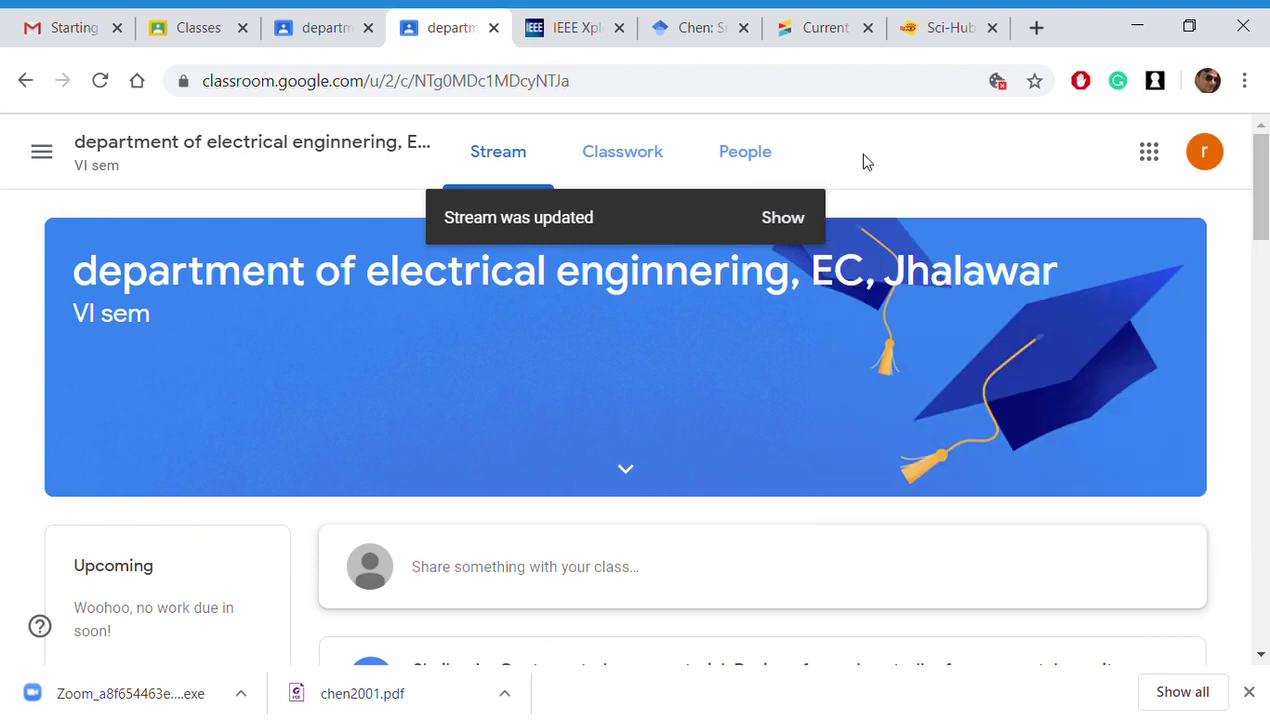
- Reload the stream and open the newly posted Mid term exam assignment
left_click(785, 219)
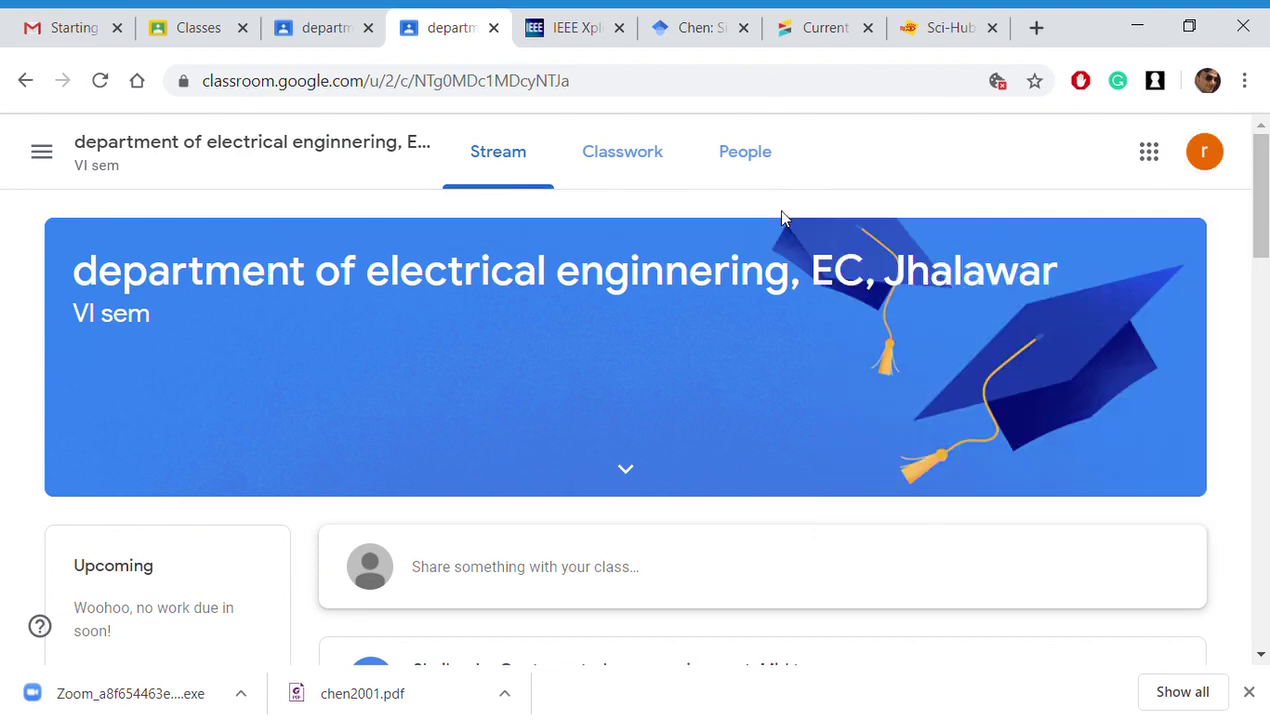
left_click_drag(1261, 195, 1265, 267)
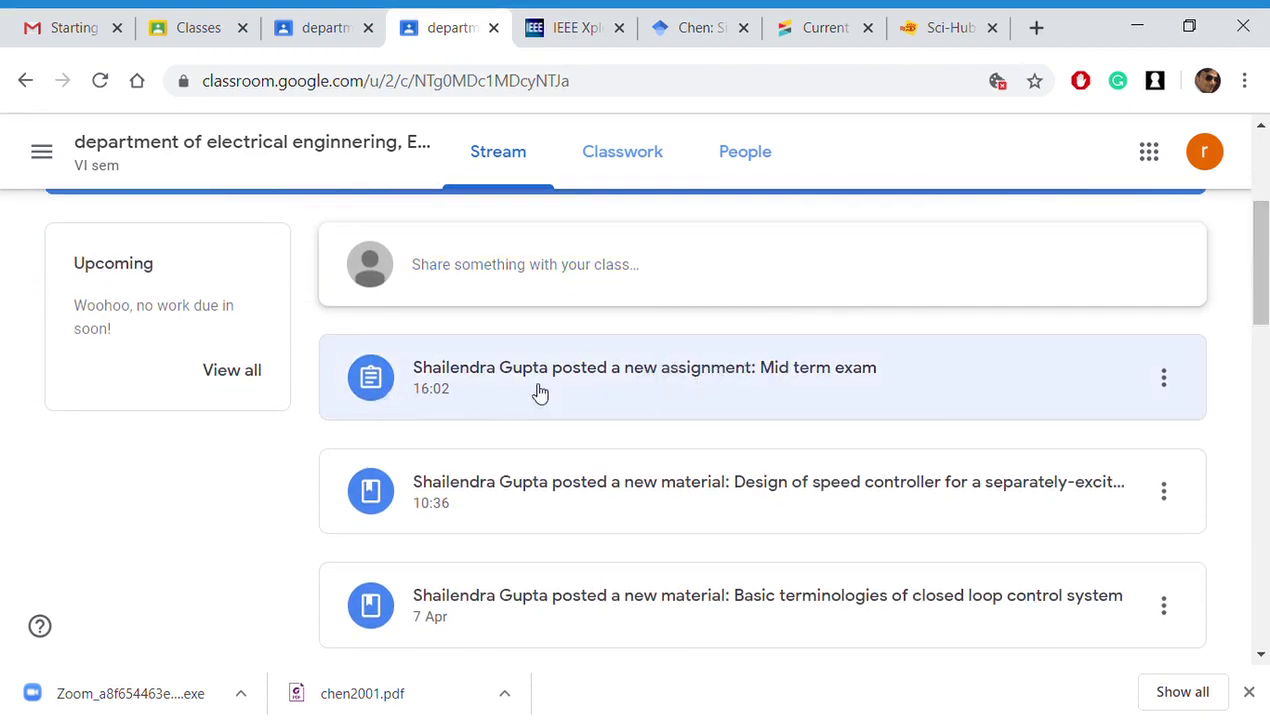
left_click(895, 378)
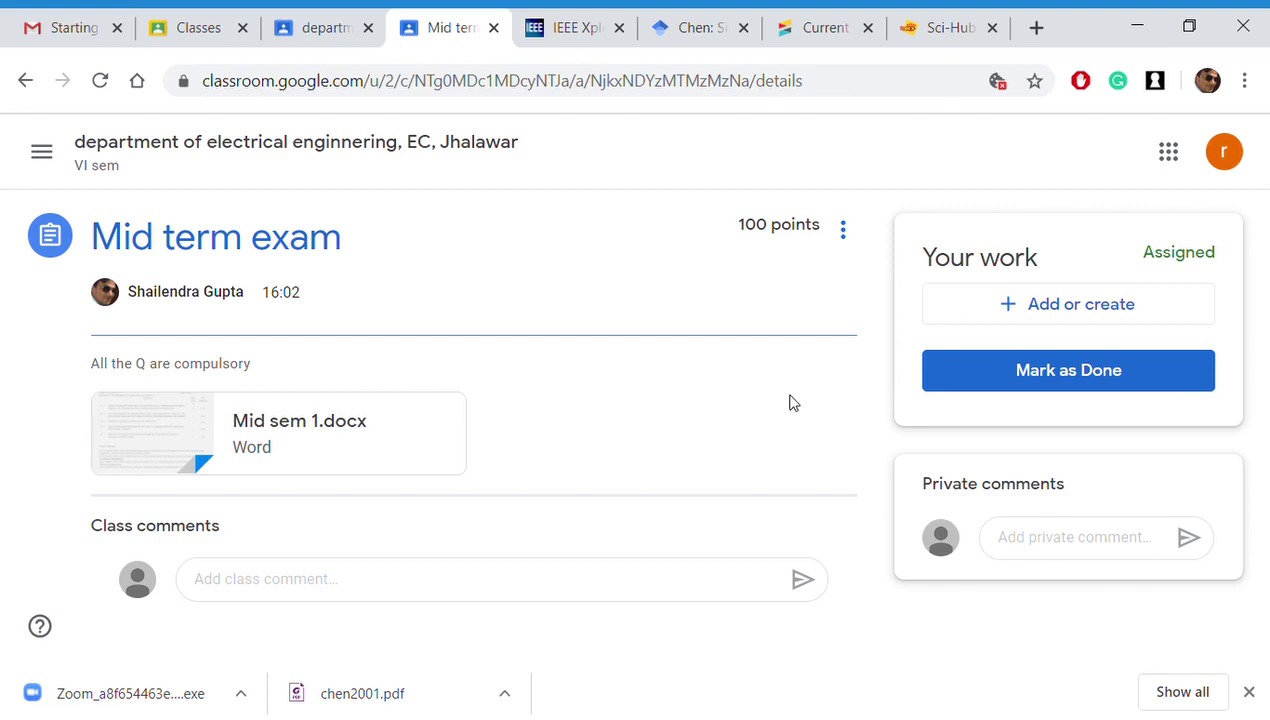
- Upload Mid sem 1.docx from the computer as your work on Mid term exam
left_click(1082, 312)
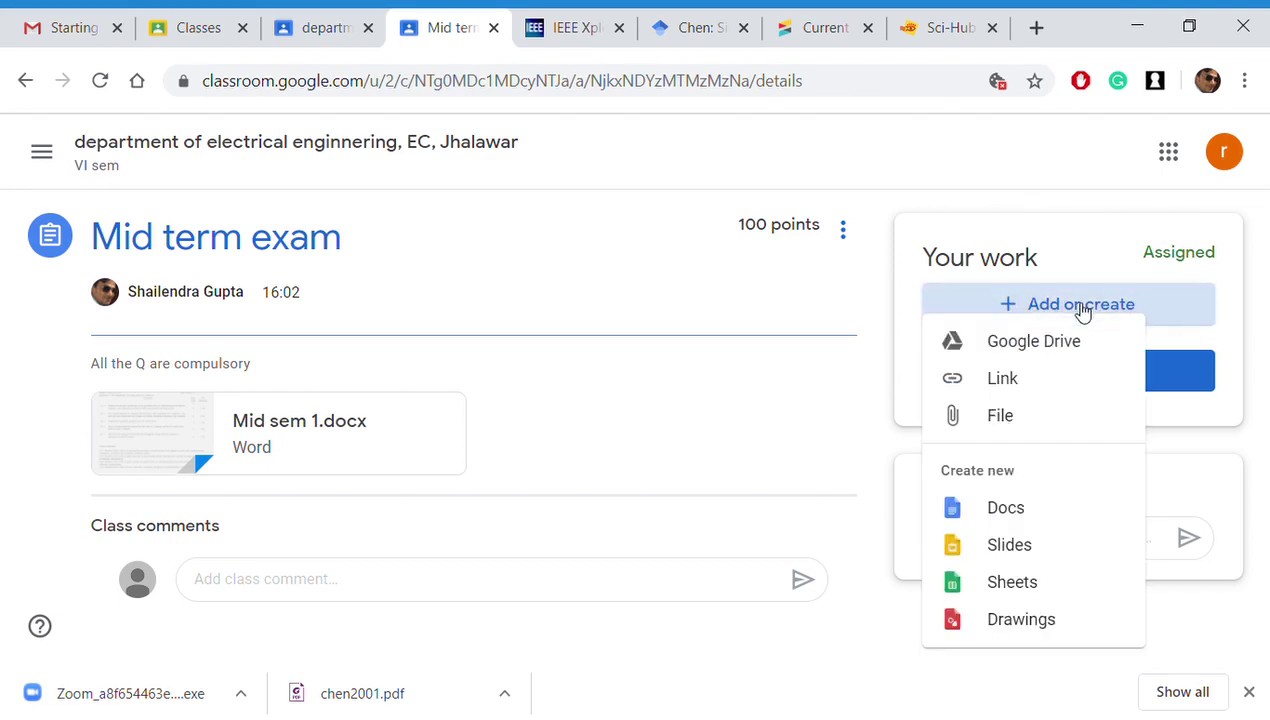
left_click(1026, 425)
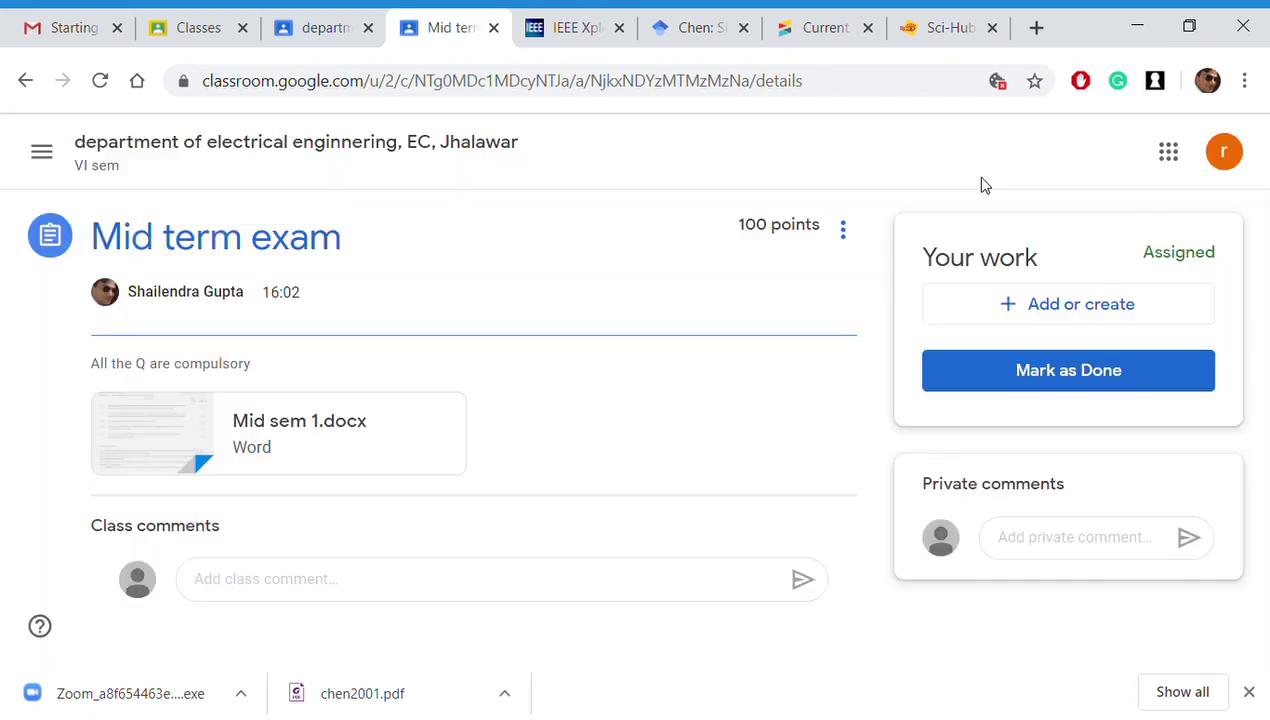
left_click(982, 178)
left_click(1087, 302)
left_click(1003, 418)
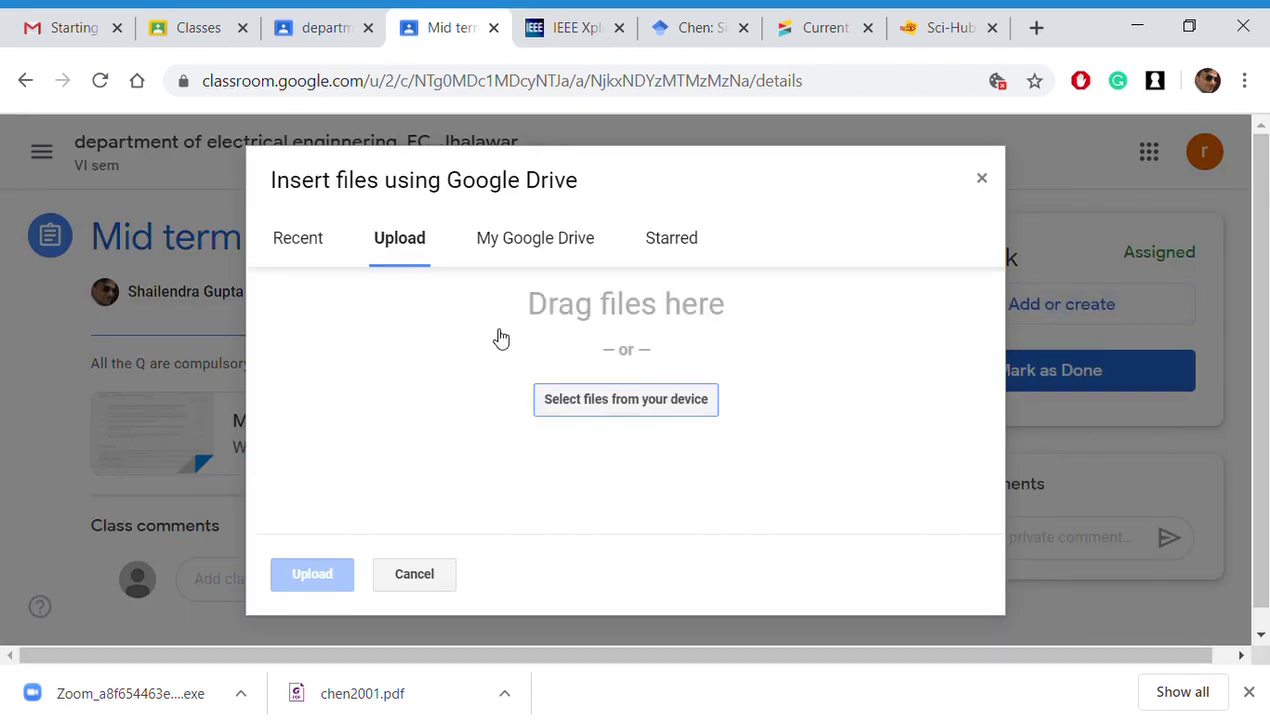
left_click(648, 408)
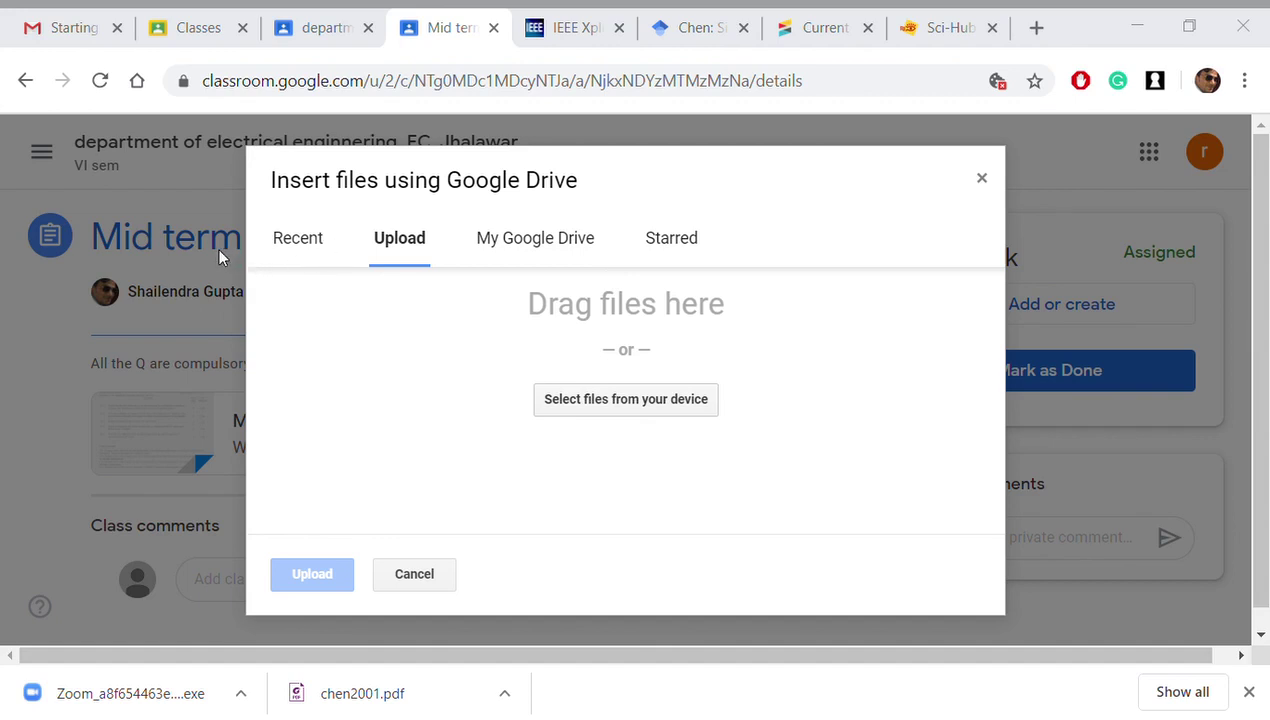
key("Return")
left_click(314, 575)
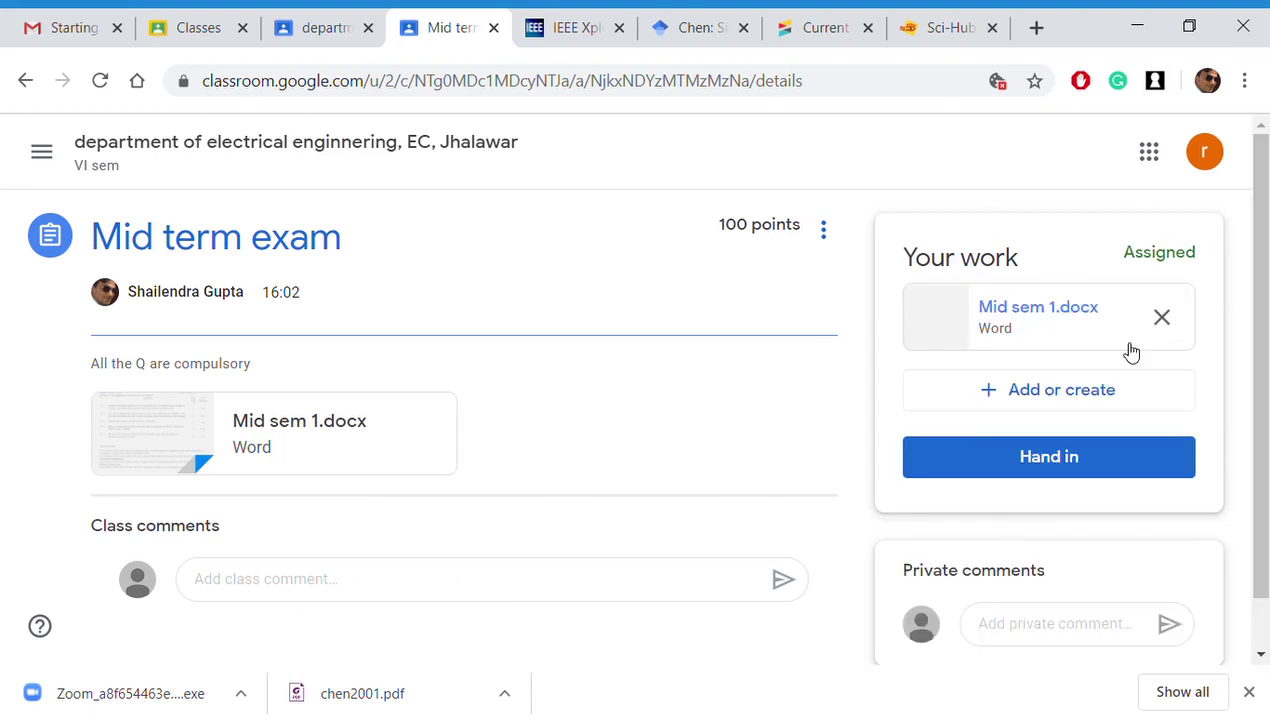
- Hand in the Mid term exam with Mid sem 1.docx, then switch to the teacher's account
left_click(1068, 458)
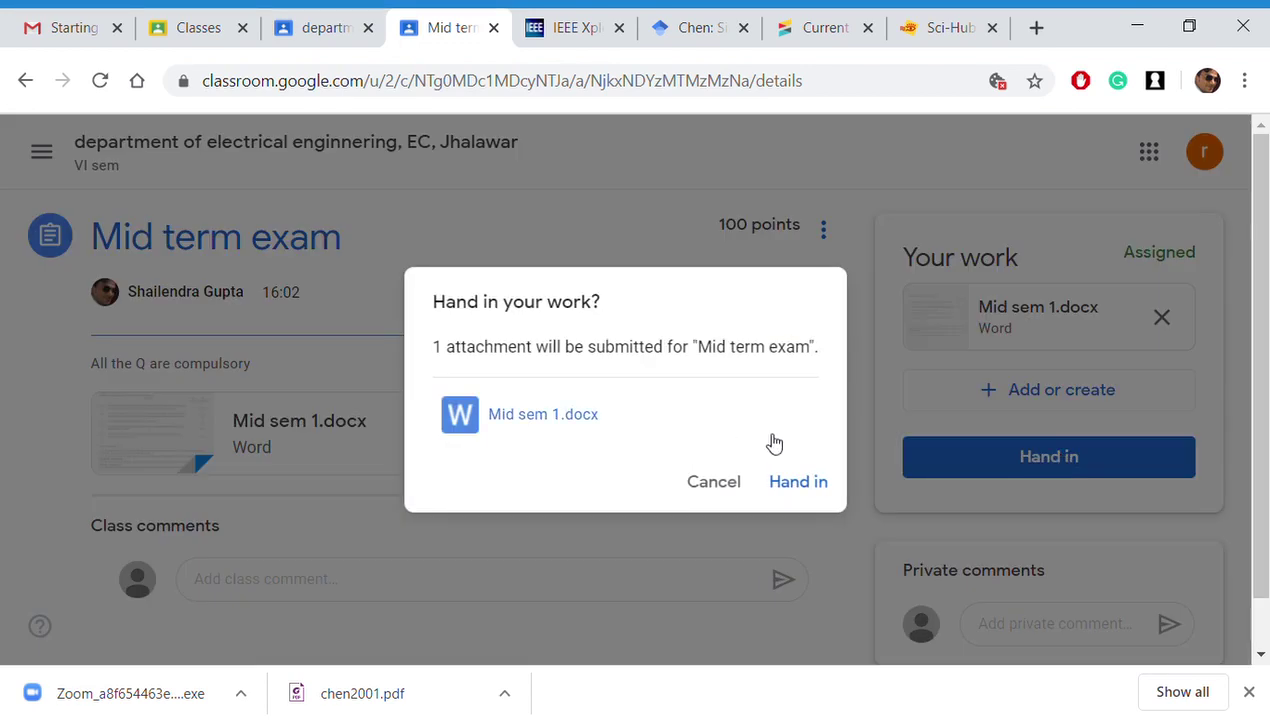
left_click(815, 487)
left_click(813, 486)
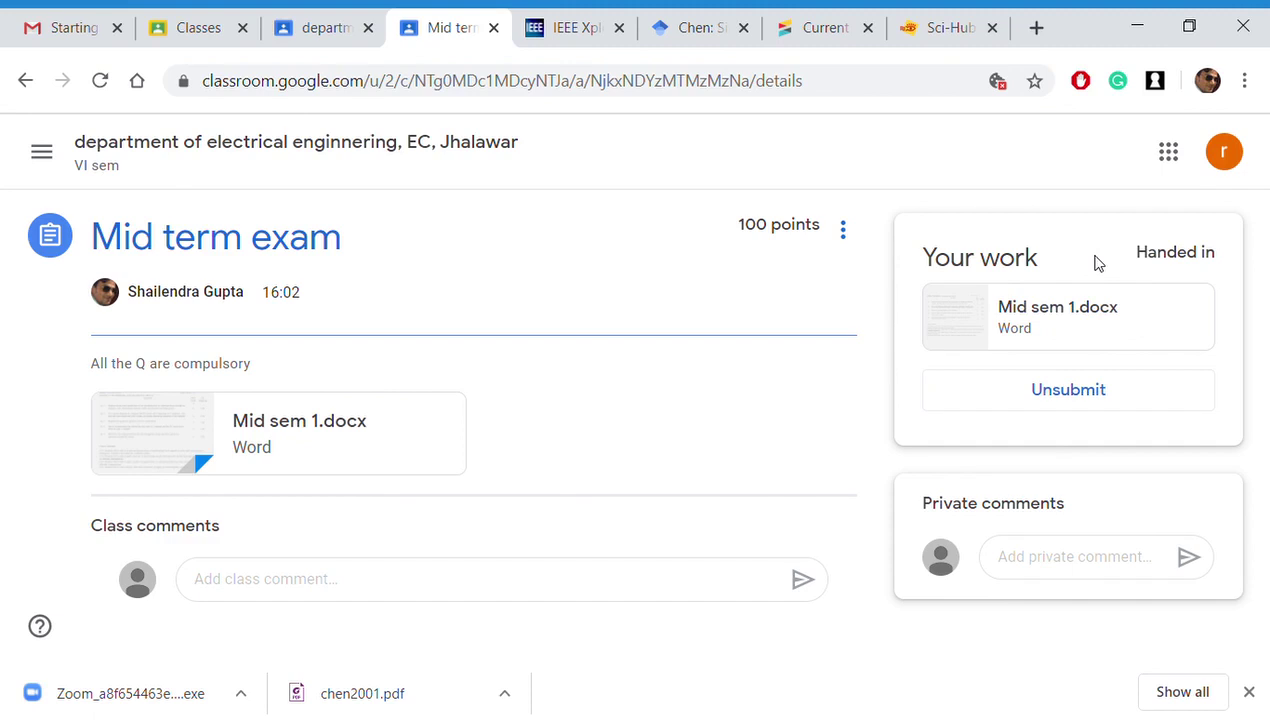
left_click(1236, 155)
left_click(1049, 496)
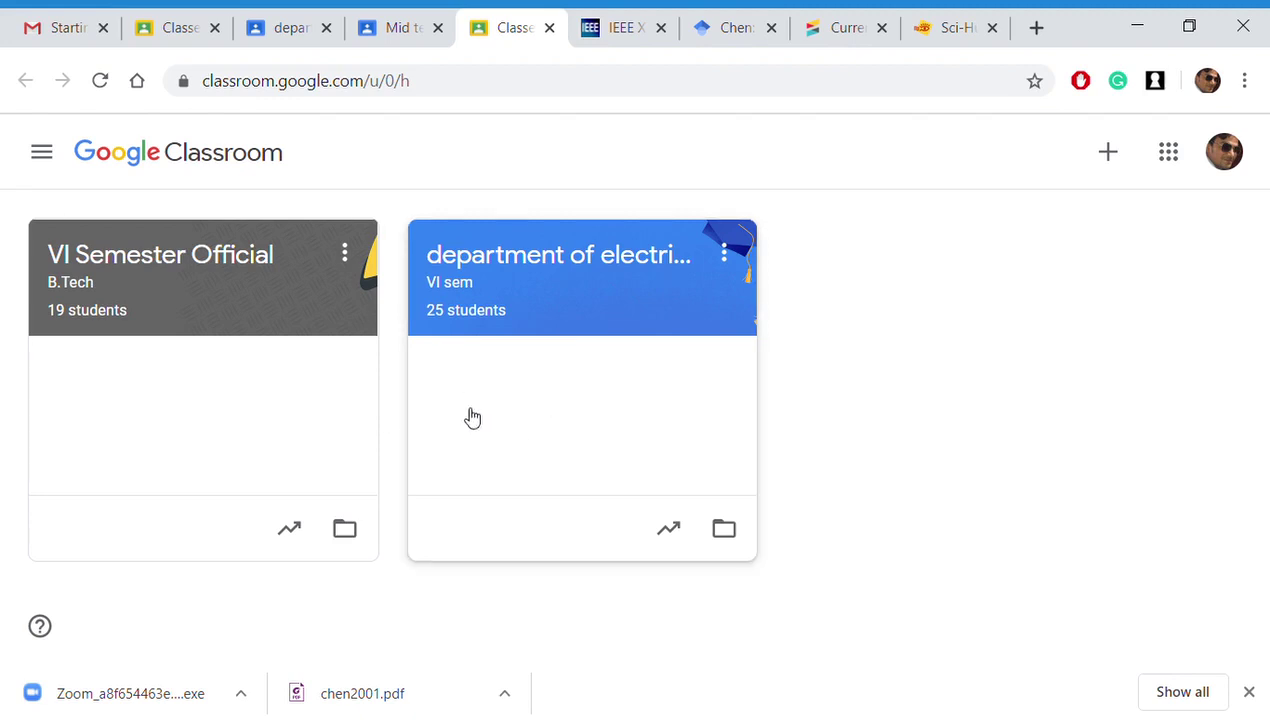
- Open the department of electrical engineering class and view its Classwork list
left_click(557, 257)
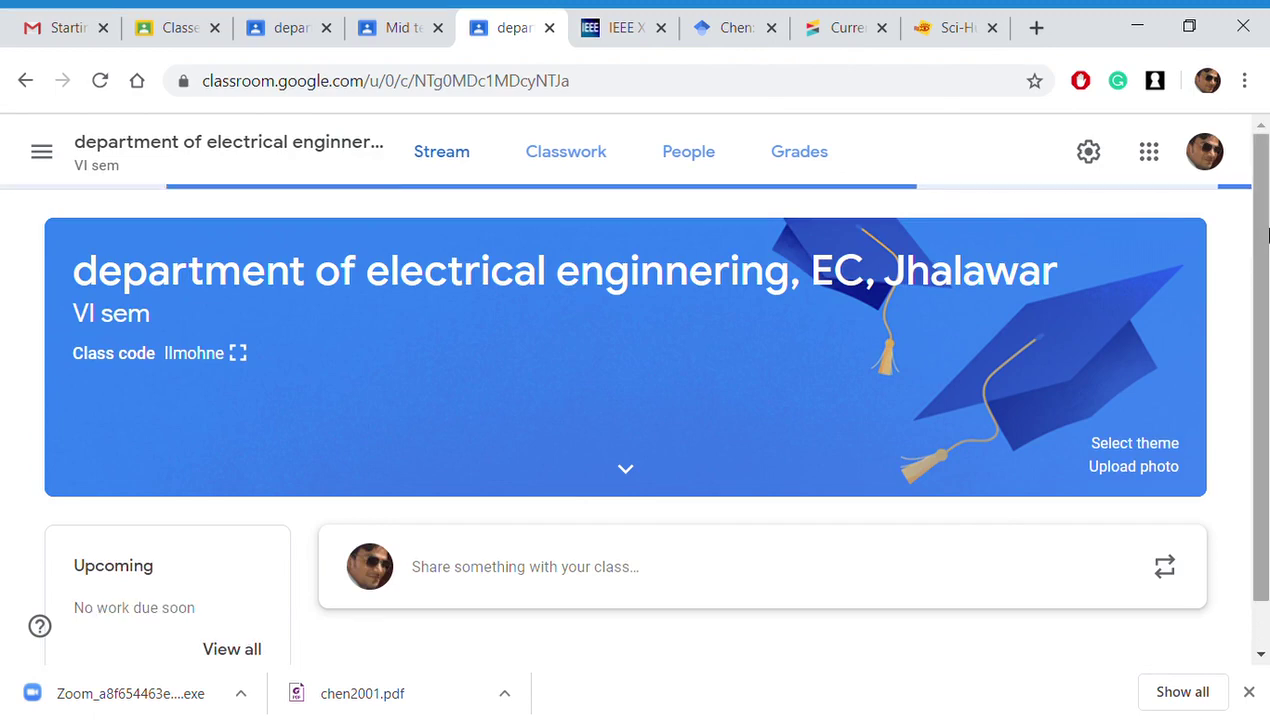
left_click_drag(1265, 235, 1263, 370)
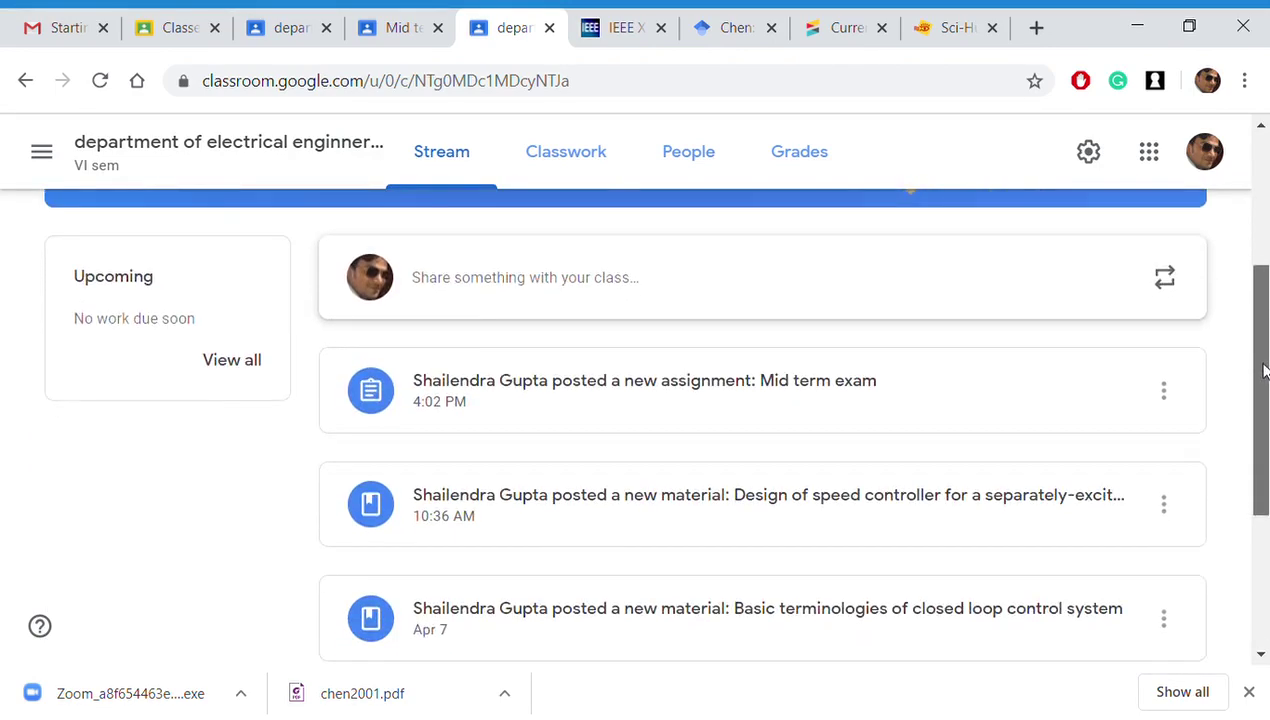
scroll(1263, 370, "up", 4)
scroll(817, 323, "down", 5)
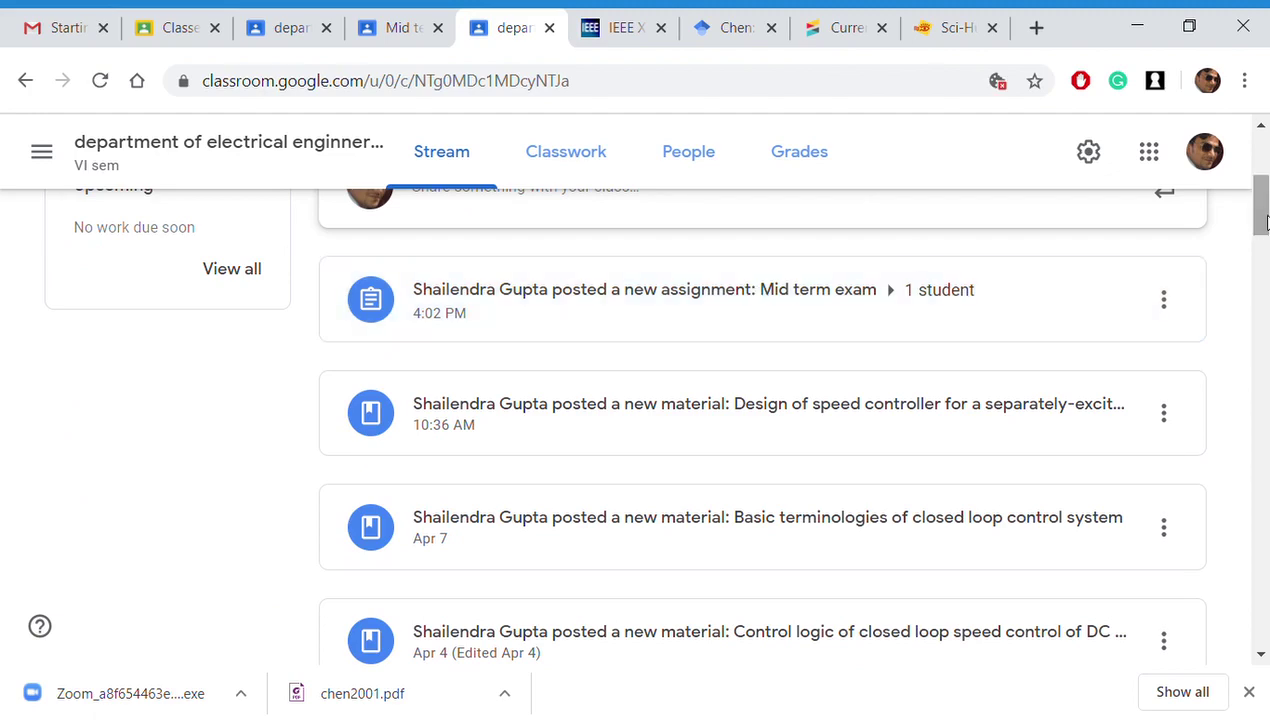
scroll(1255, 210, "up", 4)
left_click(563, 155)
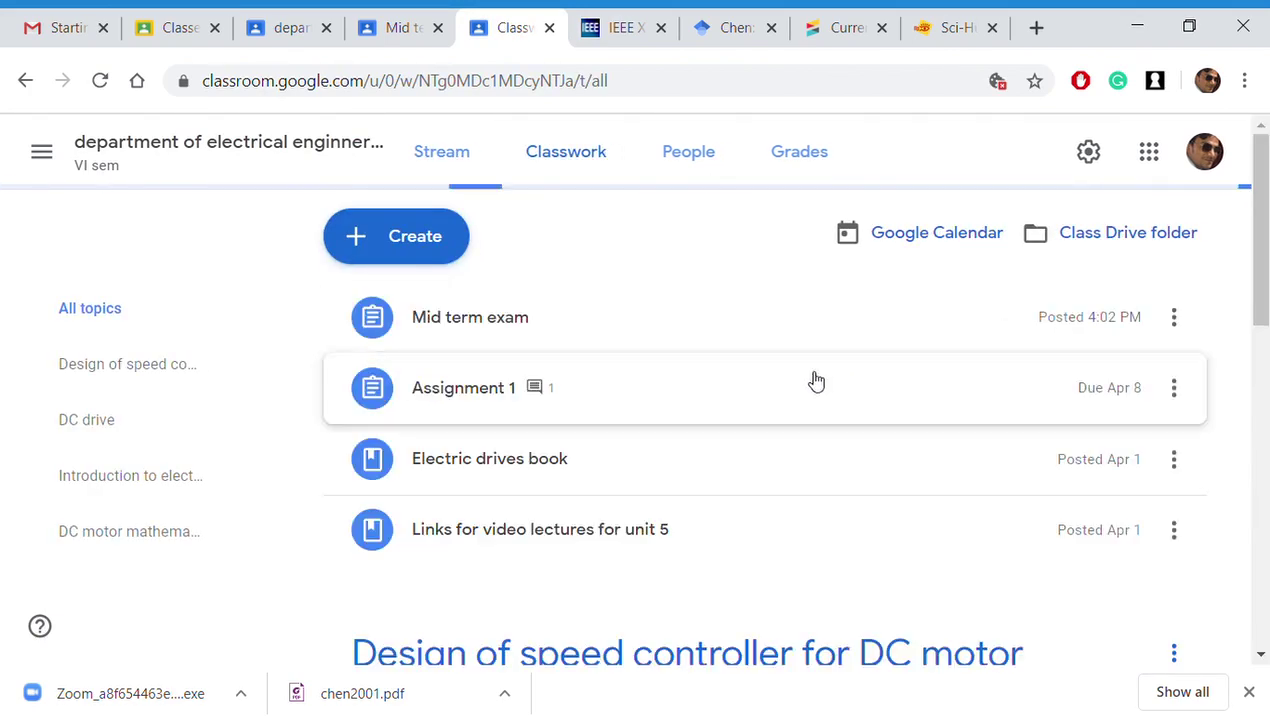
- Expand Mid term exam to confirm 1 turned in, 0 assigned, with Mid sem 1.docx
left_click(581, 327)
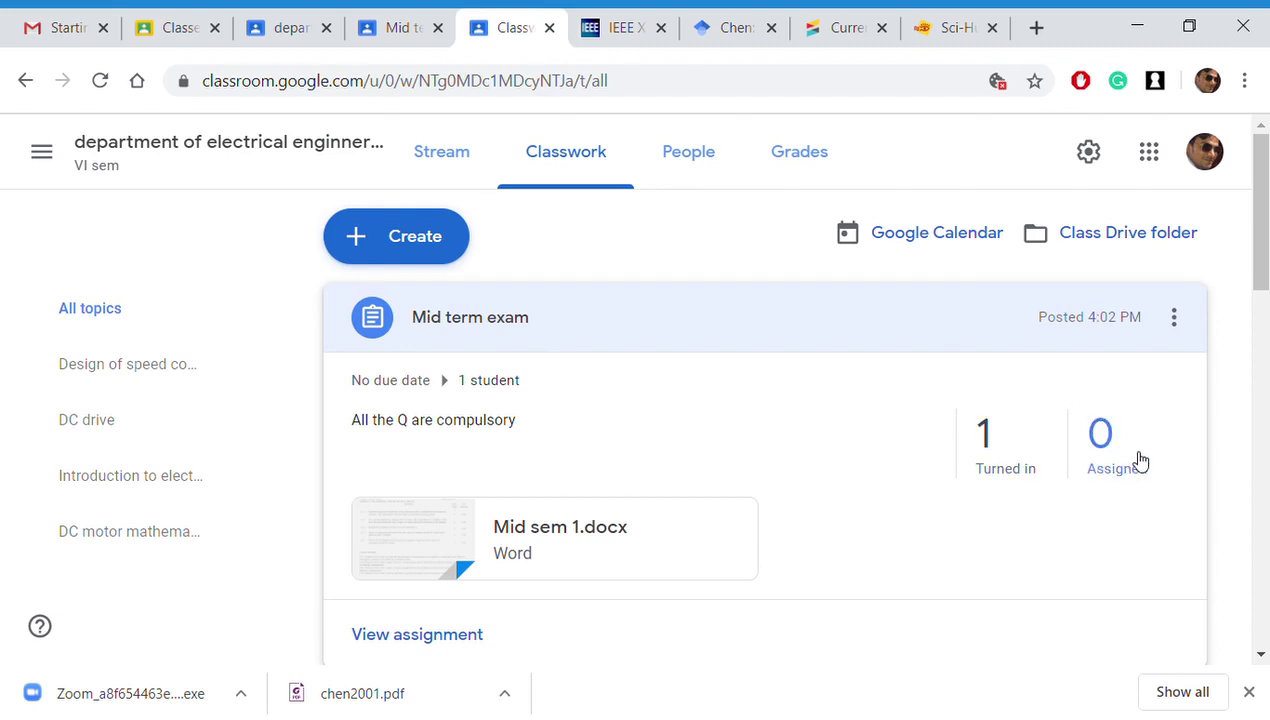
mouse_move(1261, 222)
left_mouse_down()
mouse_move(1261, 313)
mouse_move(1264, 212)
mouse_move(1263, 236)
left_mouse_up()
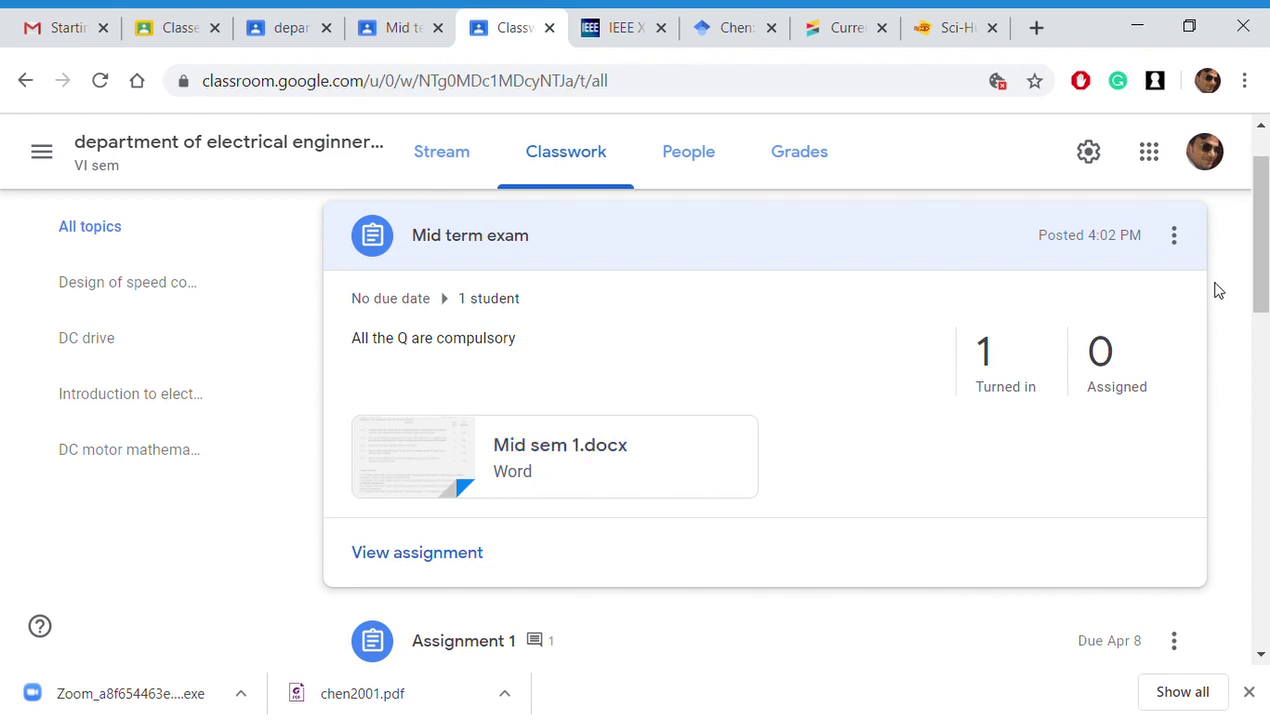
left_click_drag(1263, 265, 1265, 217)
scroll(1265, 225, "down", 1)
scroll(1265, 235, "up", 1)
scroll(1265, 230, "down", 1)
scroll(1265, 230, "up", 1)
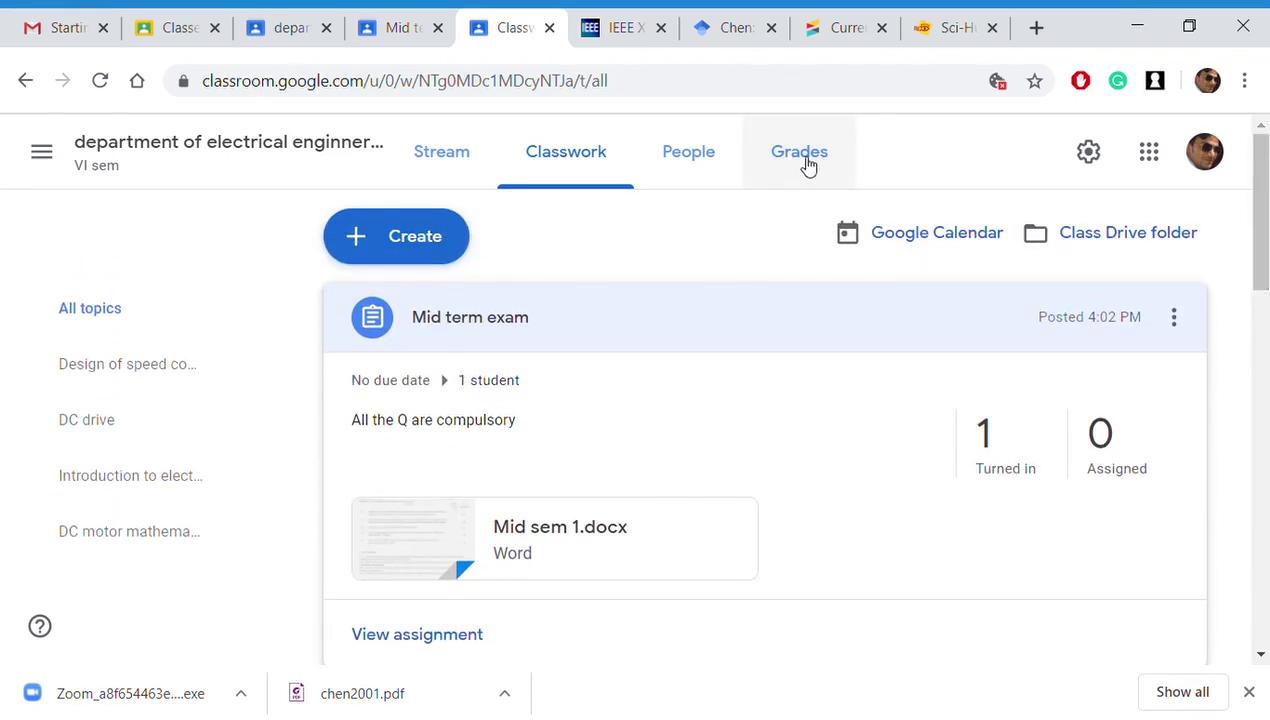